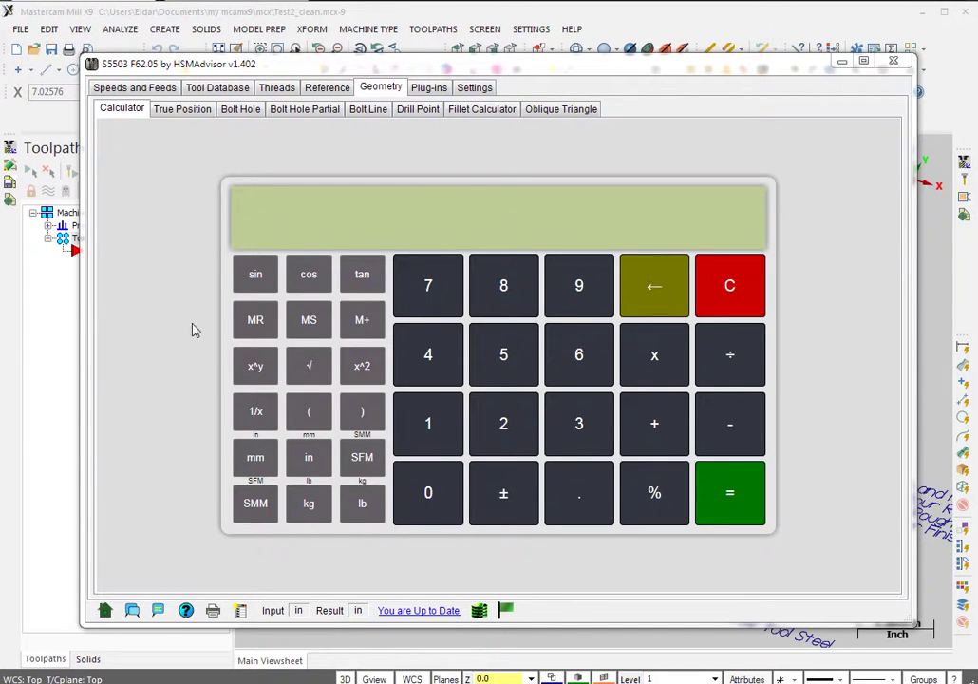
Calculate sin(45) on the HSMAdvisor geometry calculator.
click(454, 350)
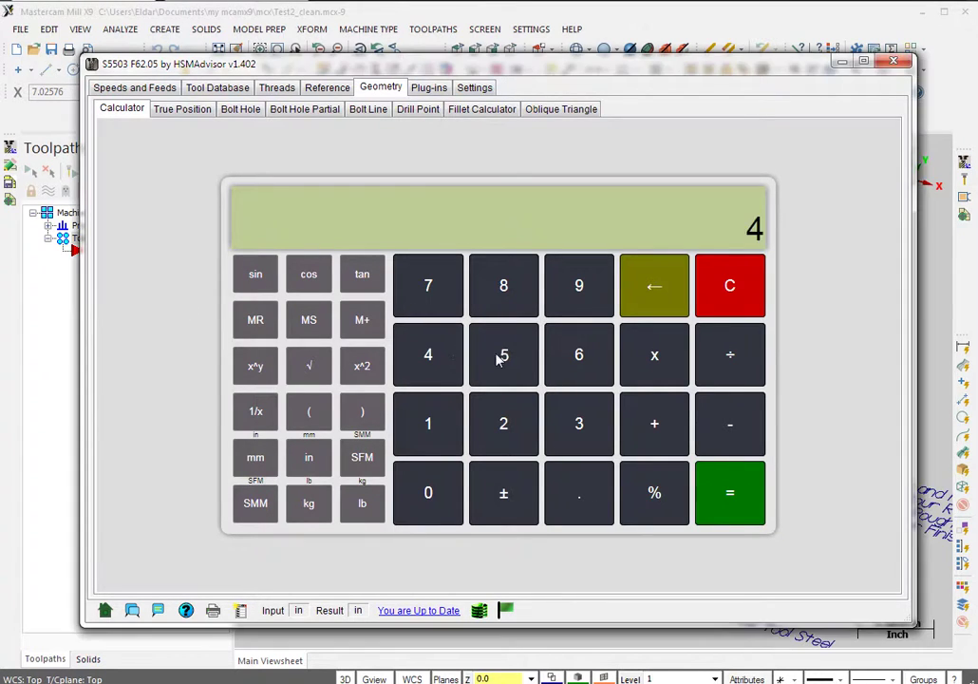
click(500, 356)
click(249, 275)
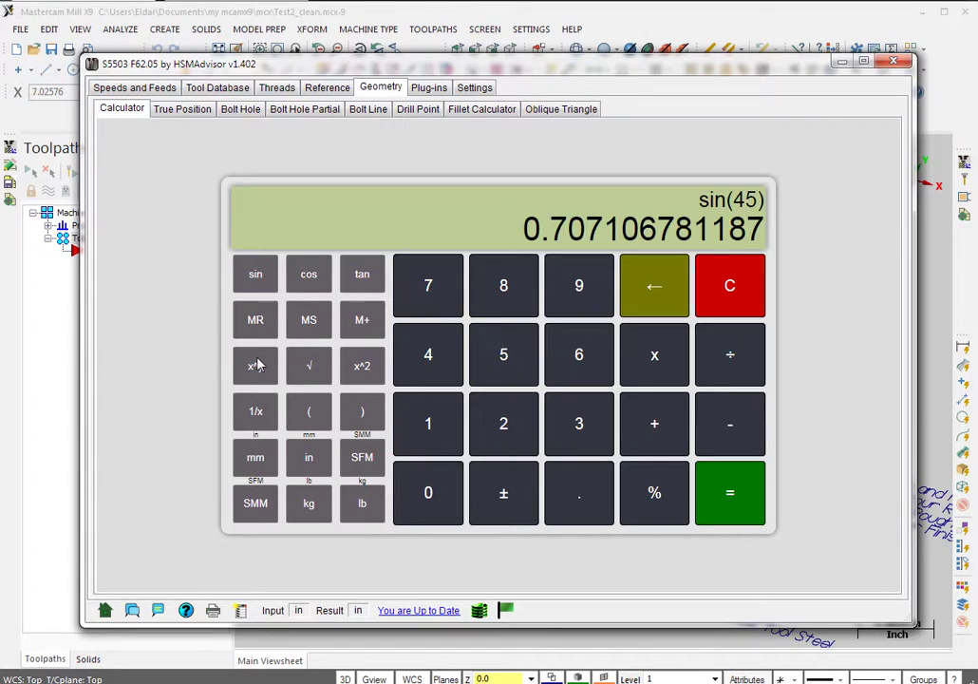
Clear the calculator and bring up the True Position calculator (0.028 vs 0.020 tolerance).
click(727, 291)
click(729, 492)
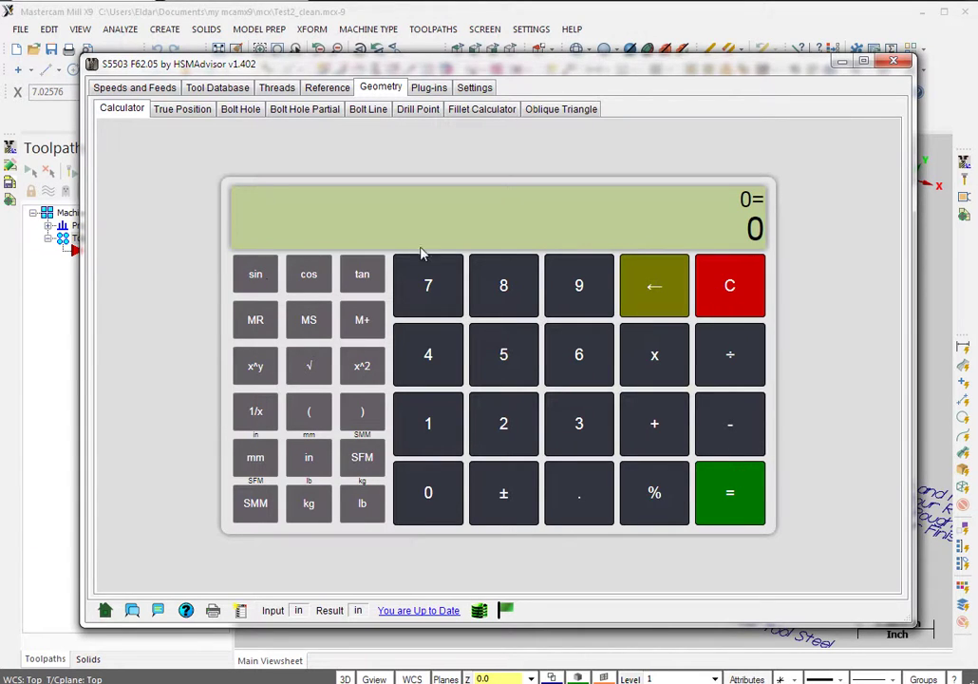
click(185, 110)
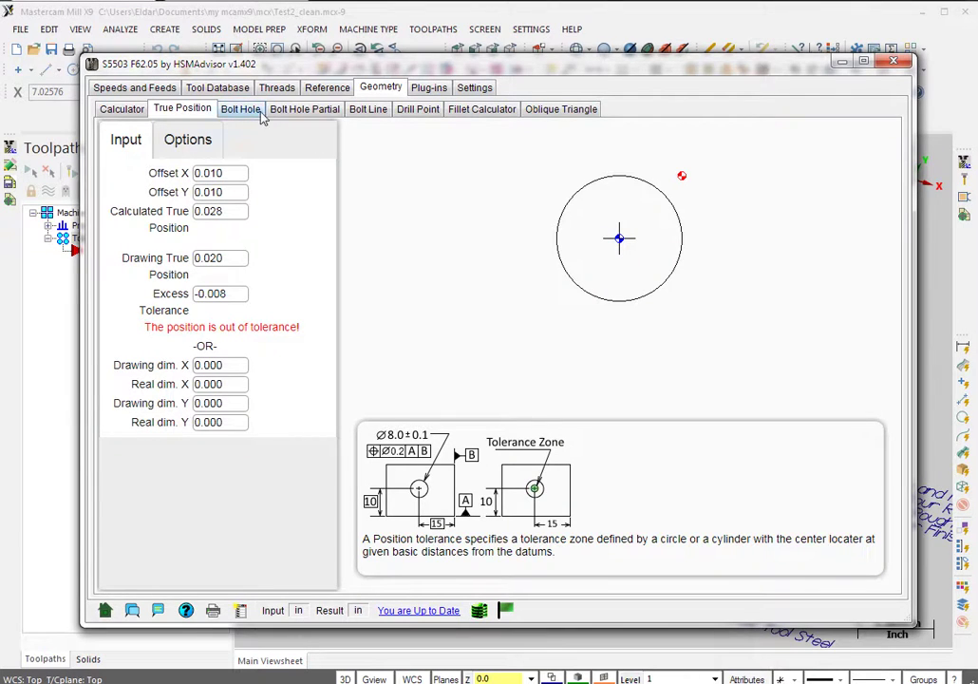
Browse the Bolt Hole, Bolt Hole Partial, Bolt Line and Drill Point calculators.
click(245, 110)
click(285, 109)
click(368, 111)
click(420, 111)
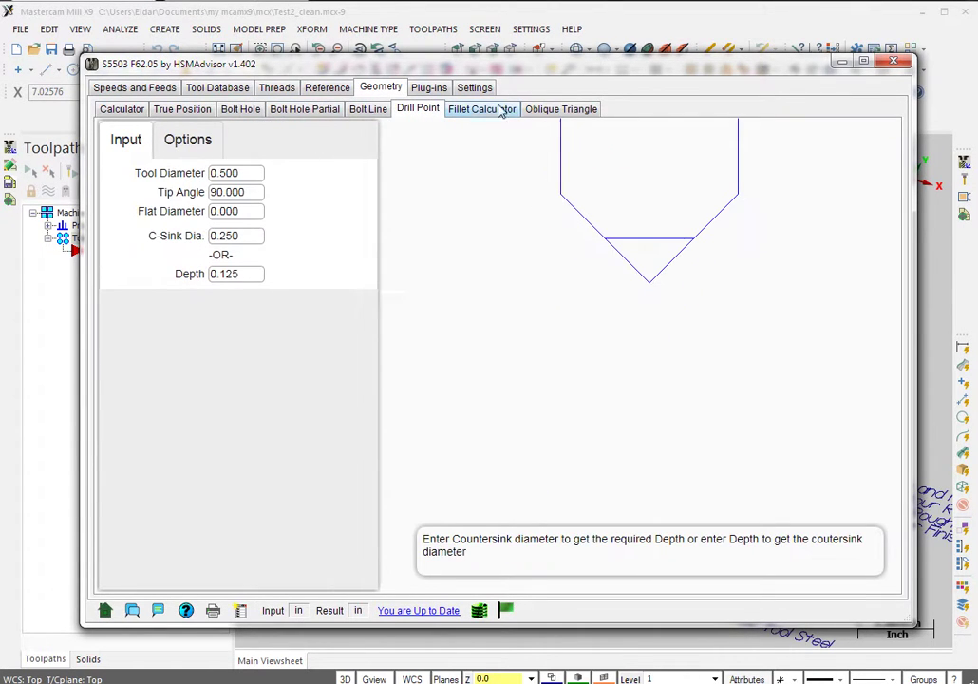
View the drill-size and GD&T Cylindricity references, then return to Speeds and Feeds.
click(330, 88)
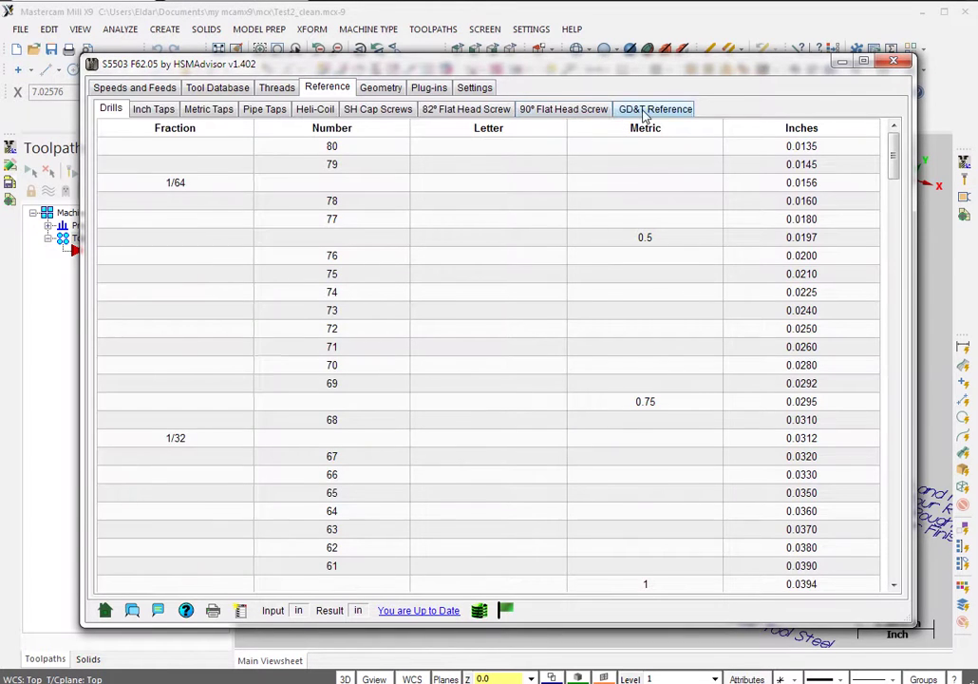
click(653, 109)
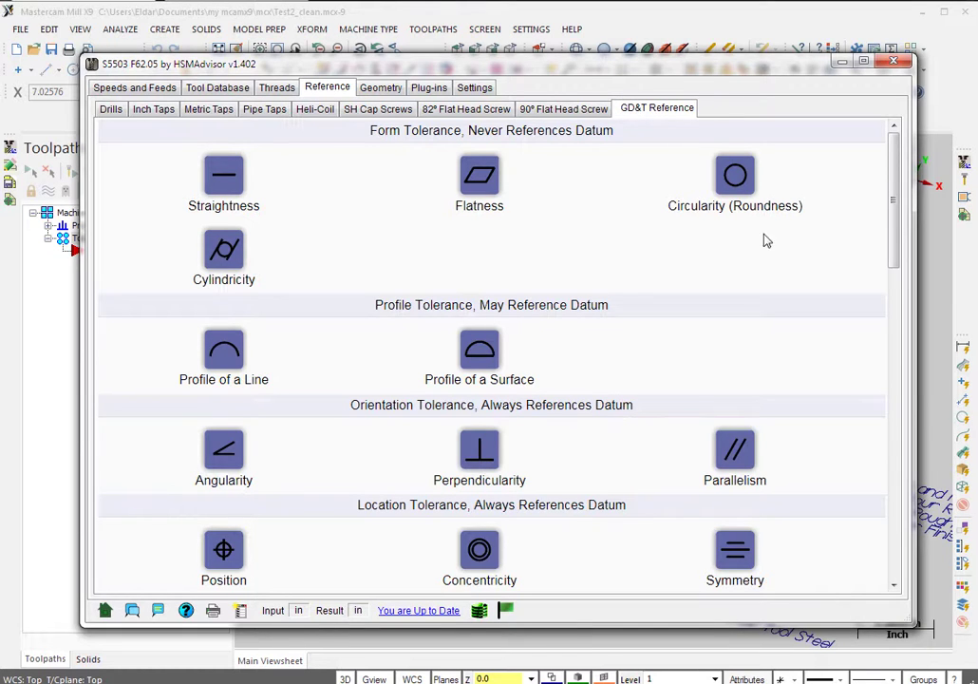
click(222, 251)
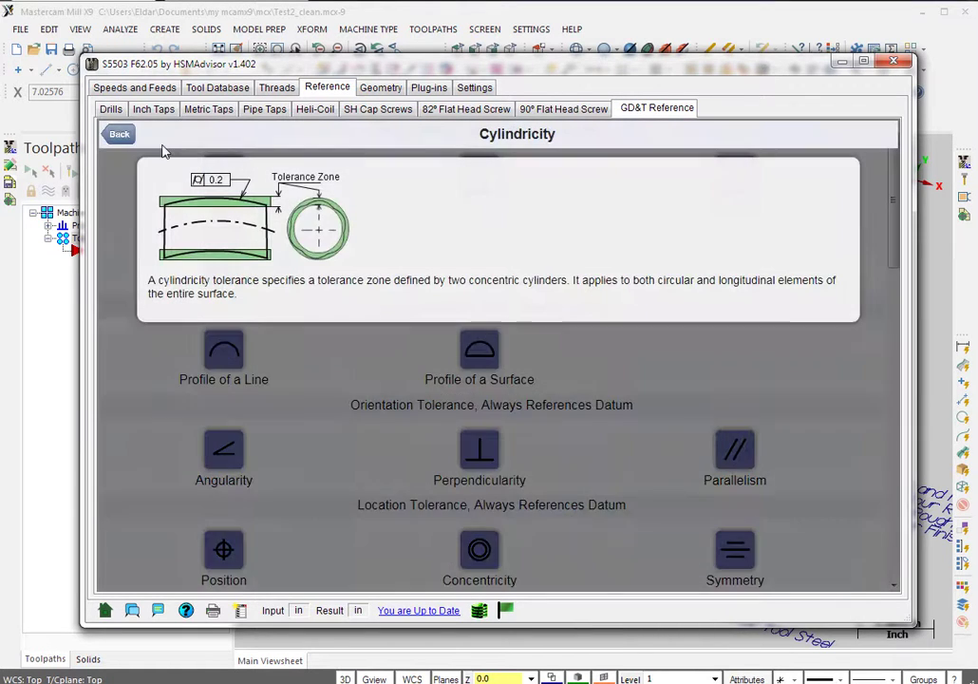
click(119, 134)
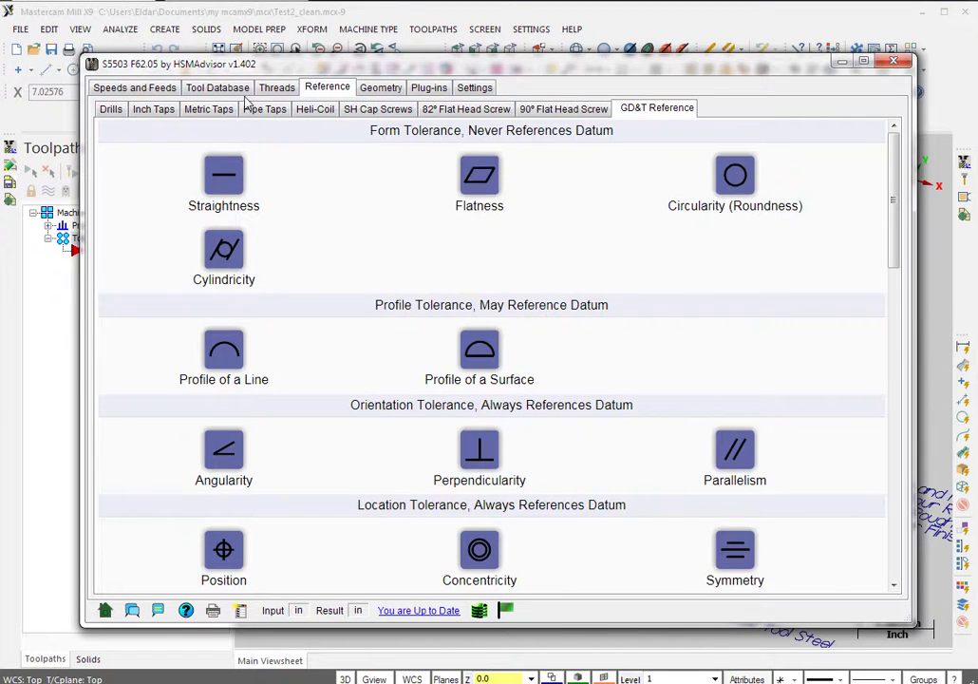
click(138, 91)
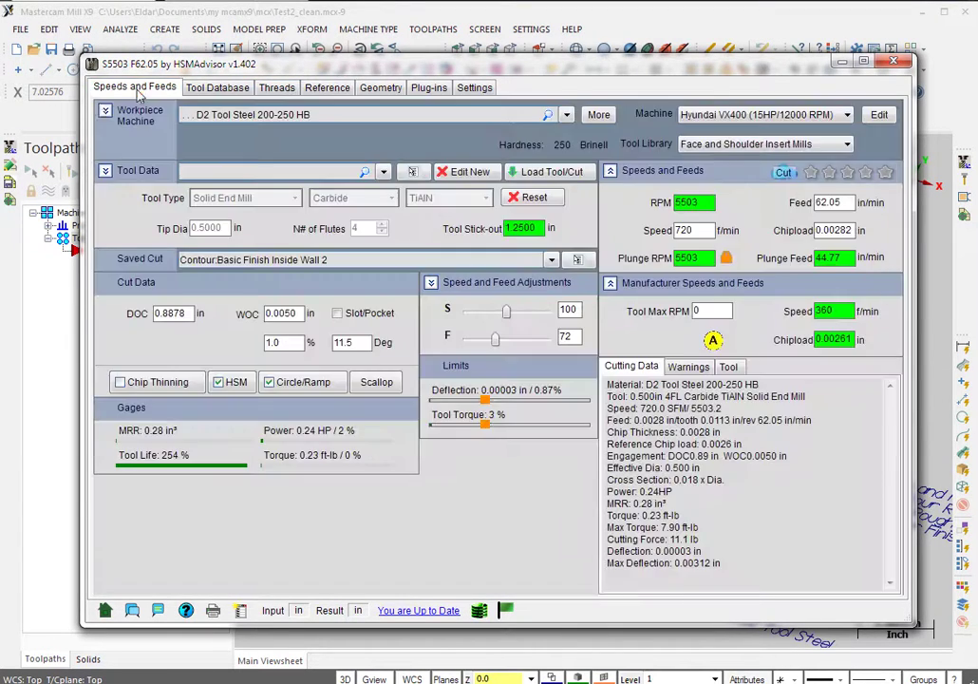
Close HSMAdvisor and orbit the green D2 part to look into its pocket.
click(895, 64)
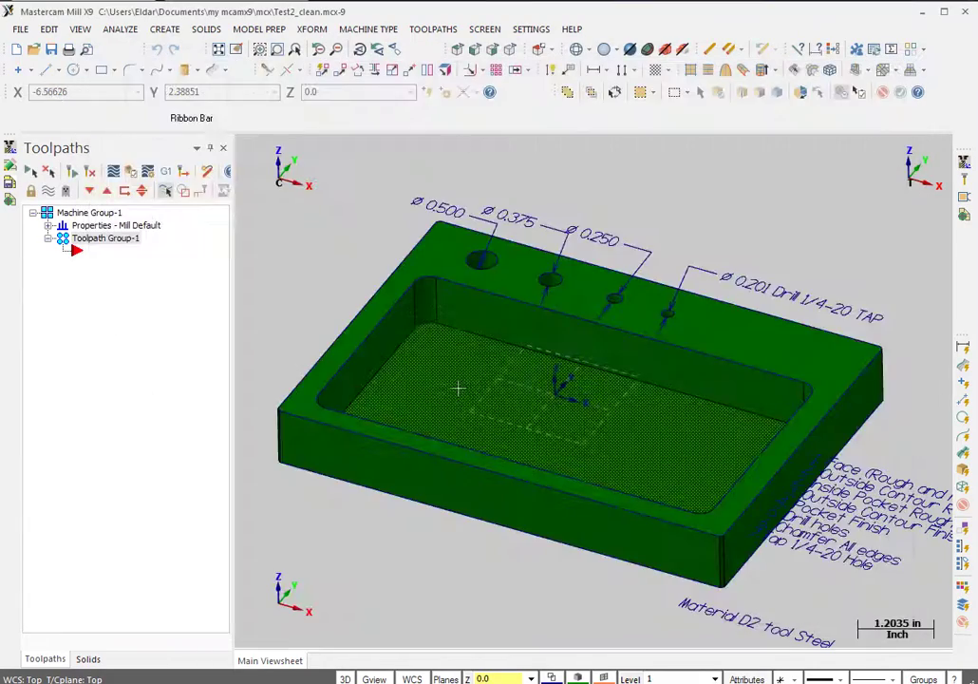
scroll(448, 329, down, 2)
middle_drag(448, 330, 503, 303)
scroll(431, 274, down, 1)
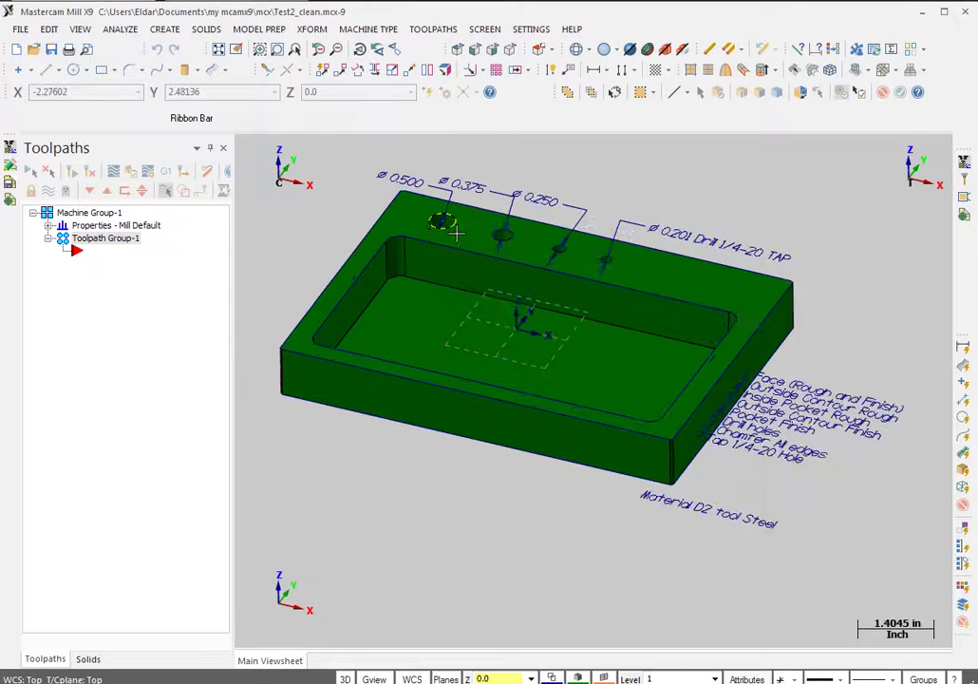
click(75, 309)
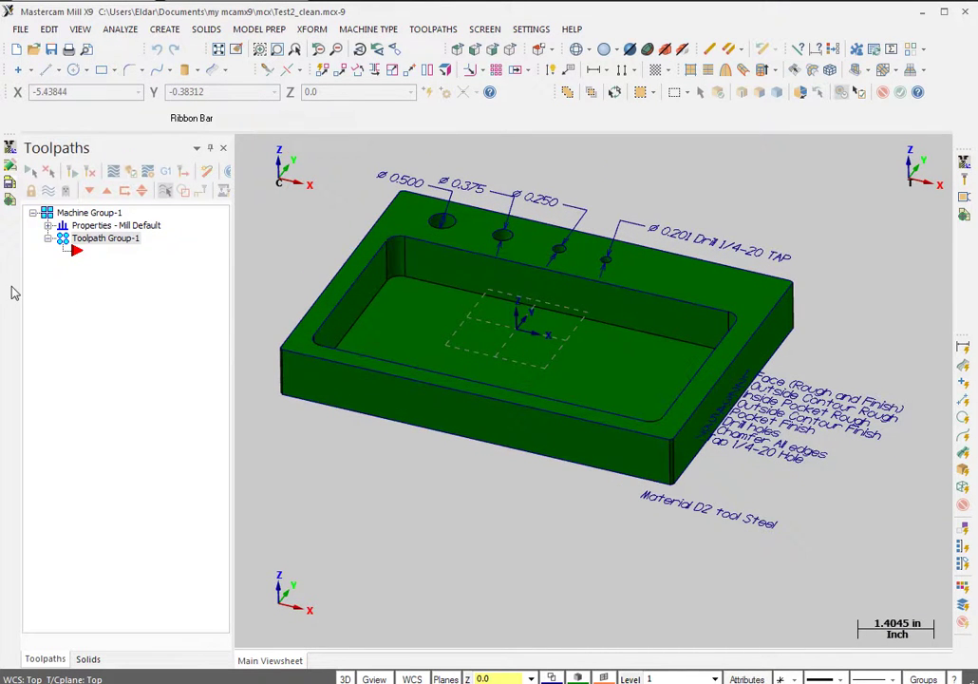
middle_drag(323, 313, 241, 275)
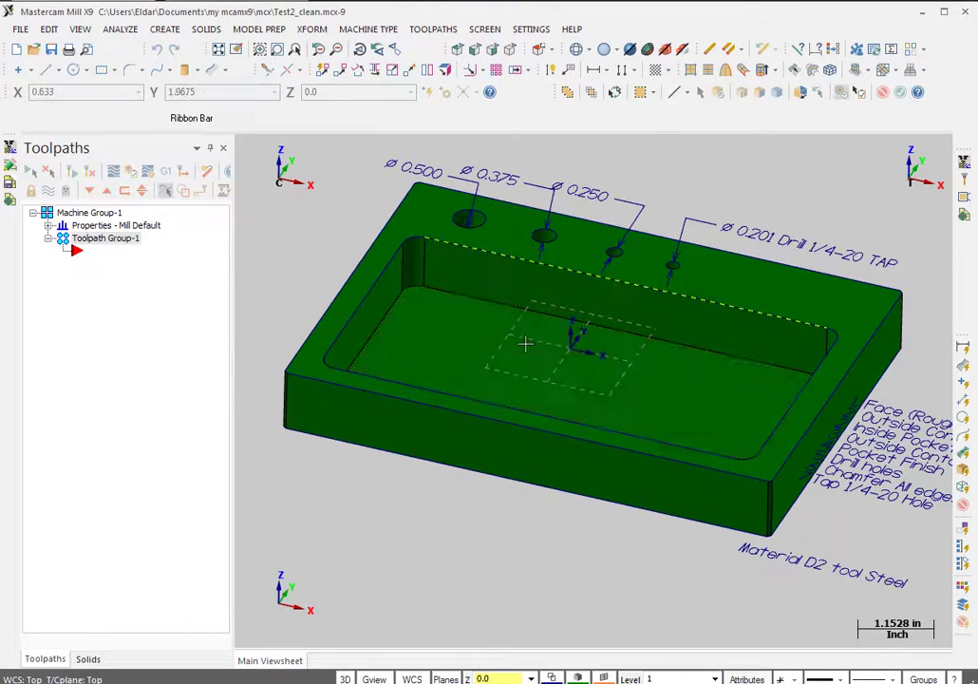
scroll(532, 494, down, 1)
scroll(787, 295, up, 1)
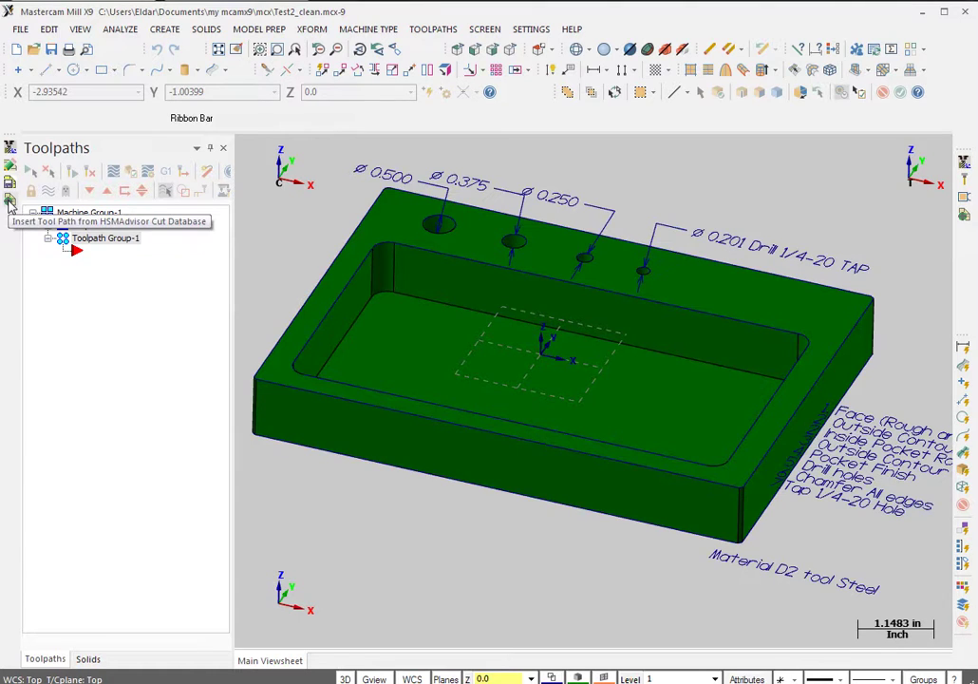
Open the HSMAdvisor saved-cut library and reposition its cut list window.
click(9, 202)
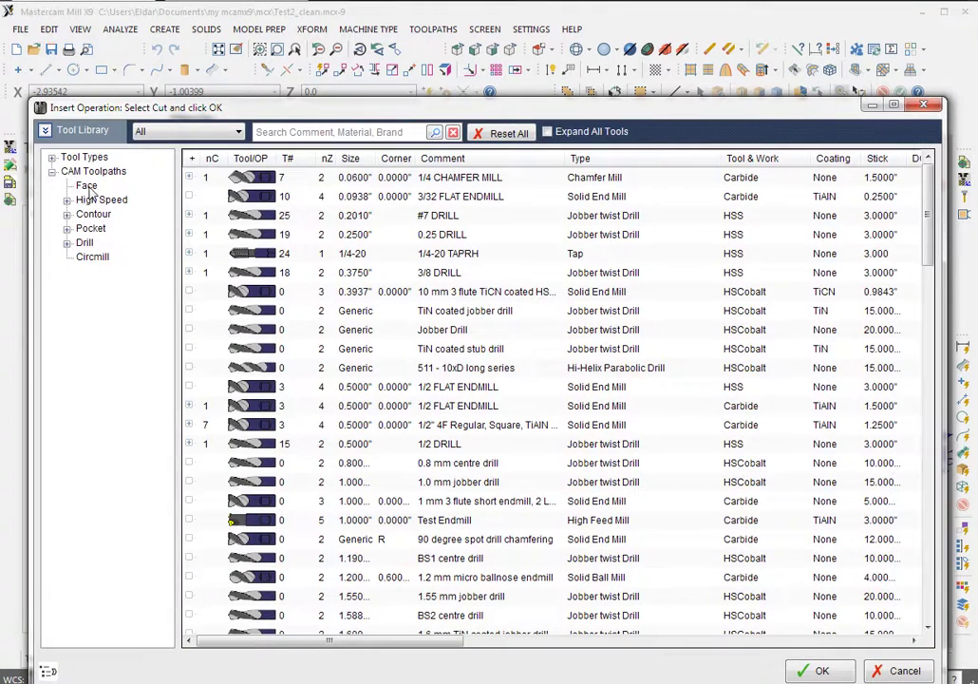
click(85, 185)
double_click(379, 114)
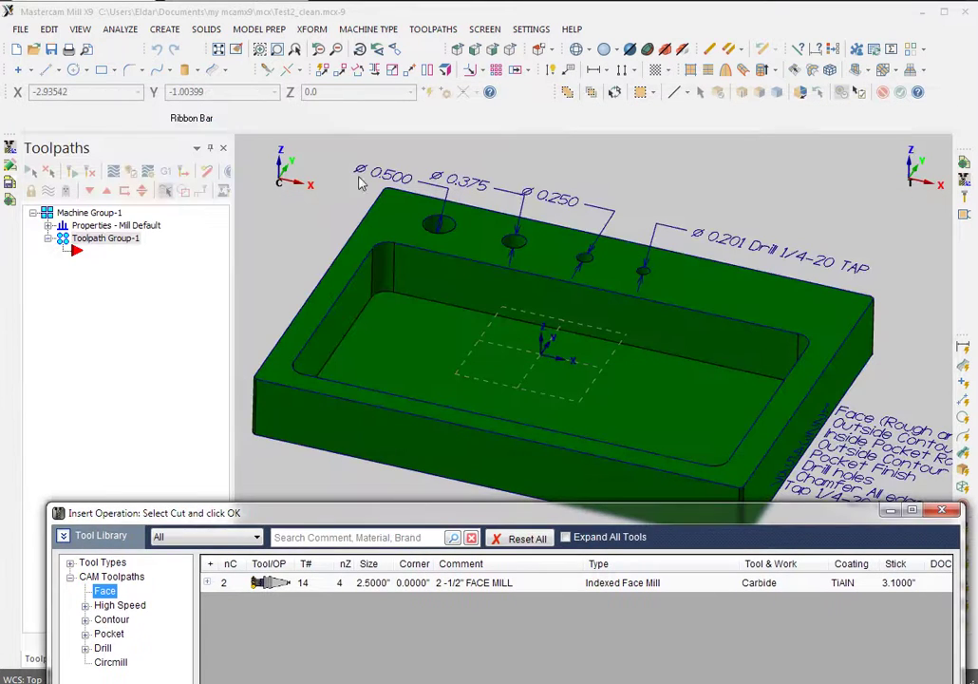
drag(459, 516, 414, 118)
click(55, 183)
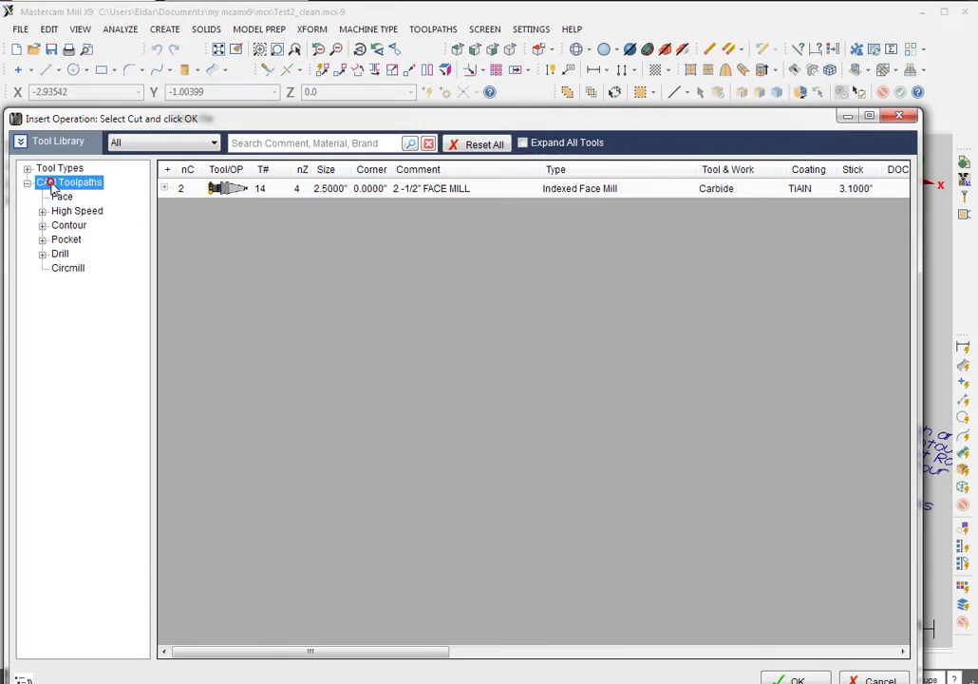
click(62, 196)
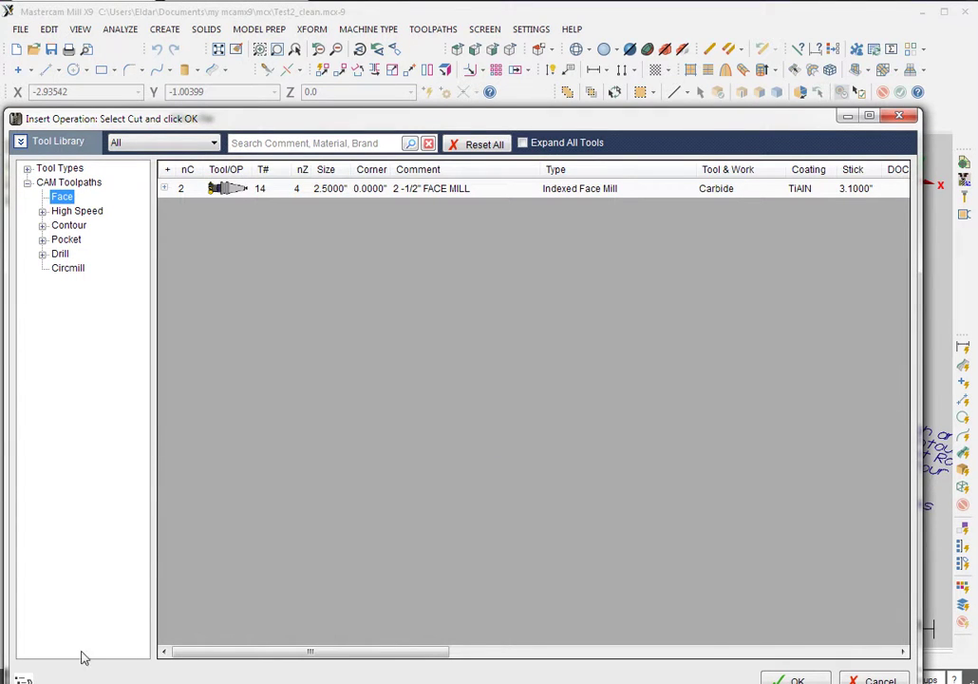
drag(94, 122, 99, 49)
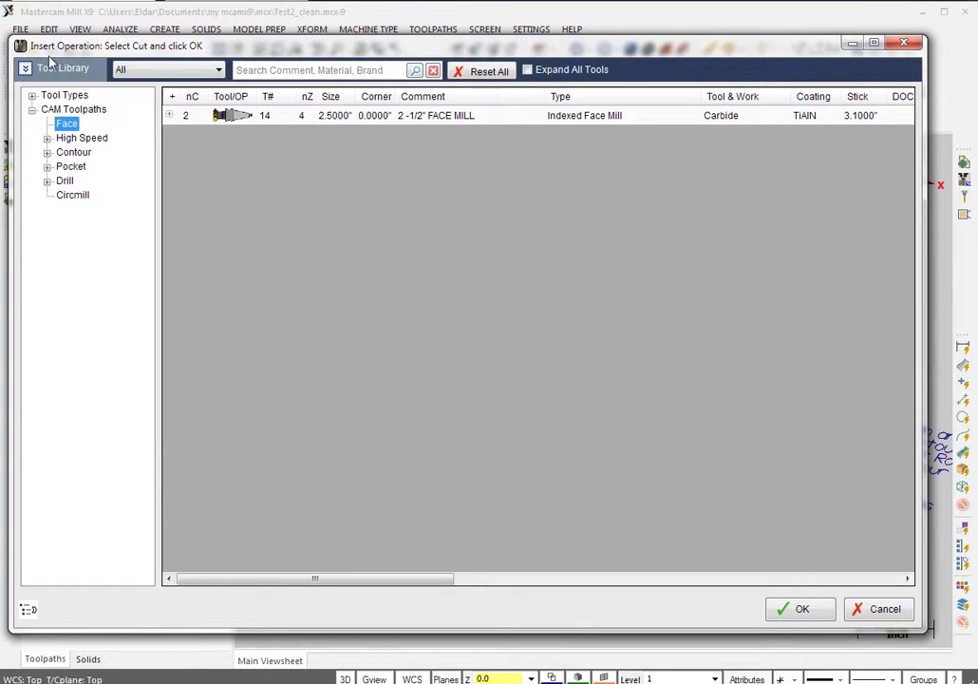
click(27, 609)
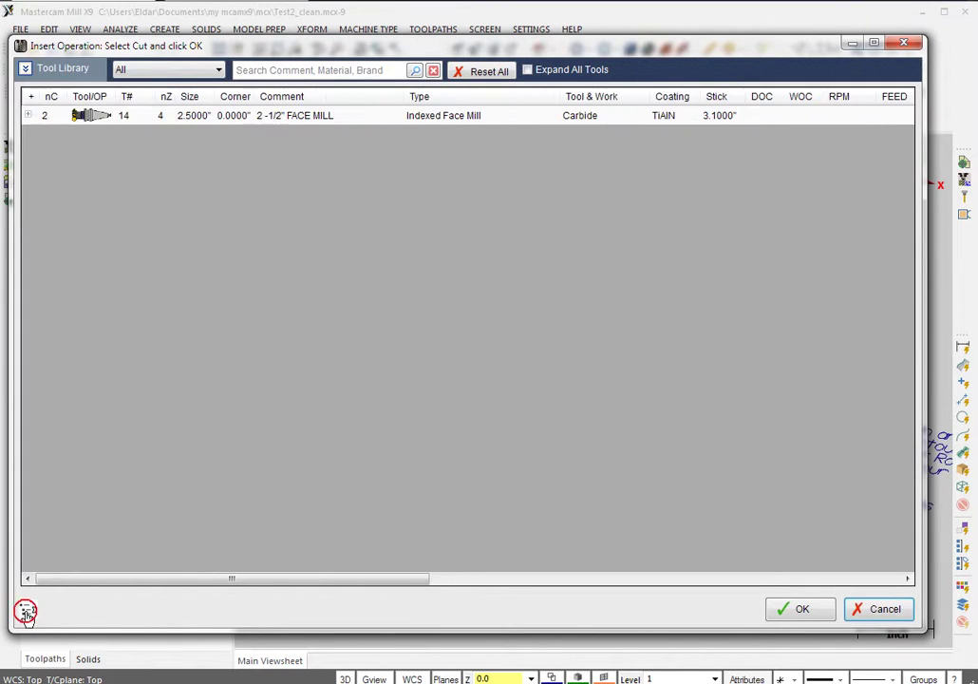
click(26, 608)
Filter to Face cuts and insert the face mill's Face Top operation.
click(67, 124)
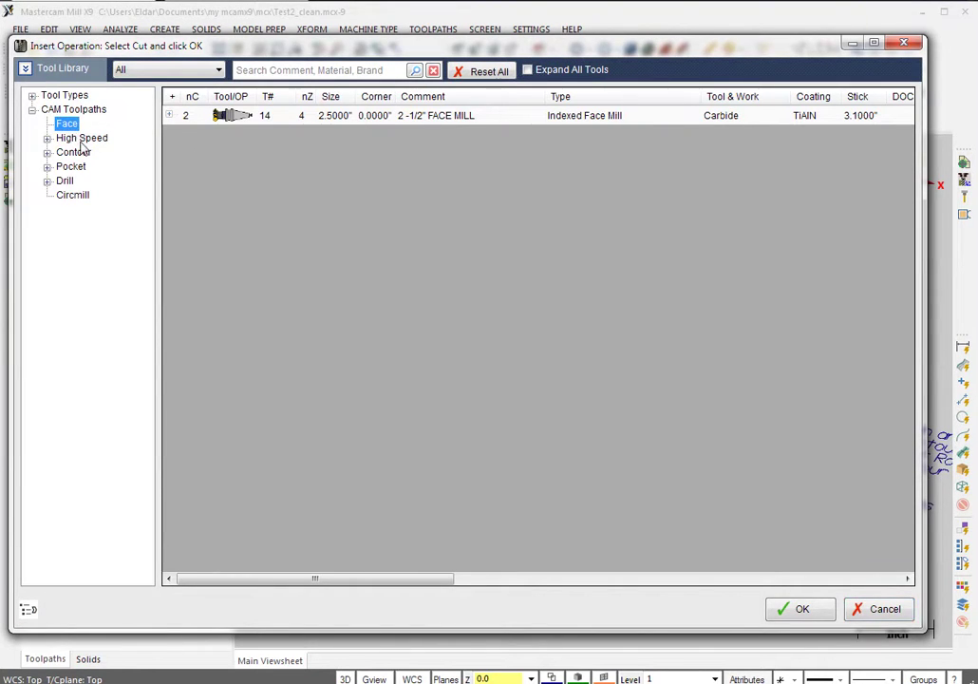
click(82, 139)
click(69, 109)
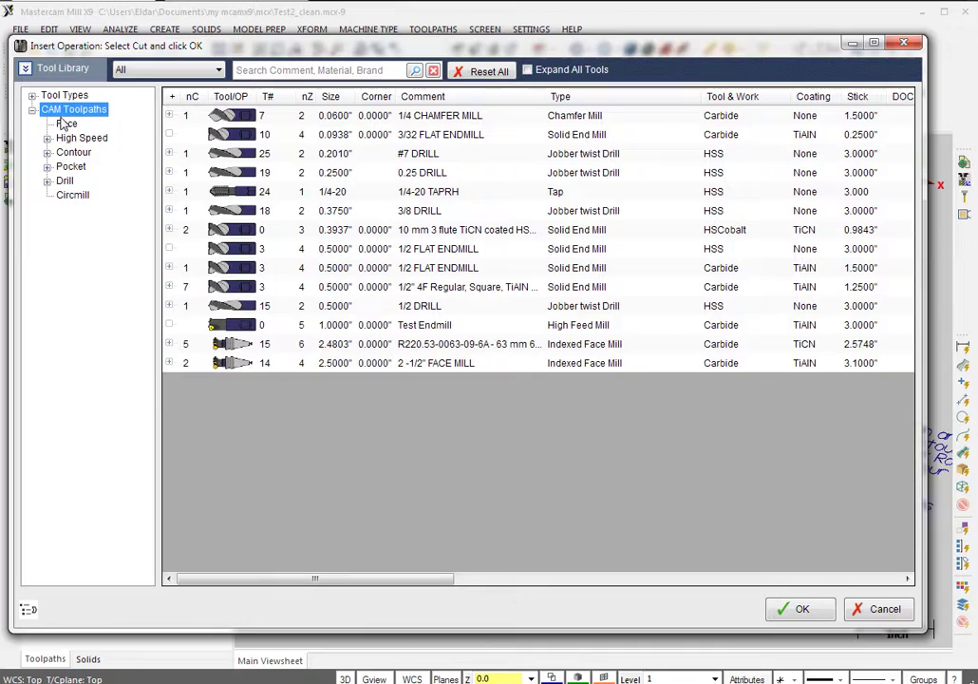
click(66, 125)
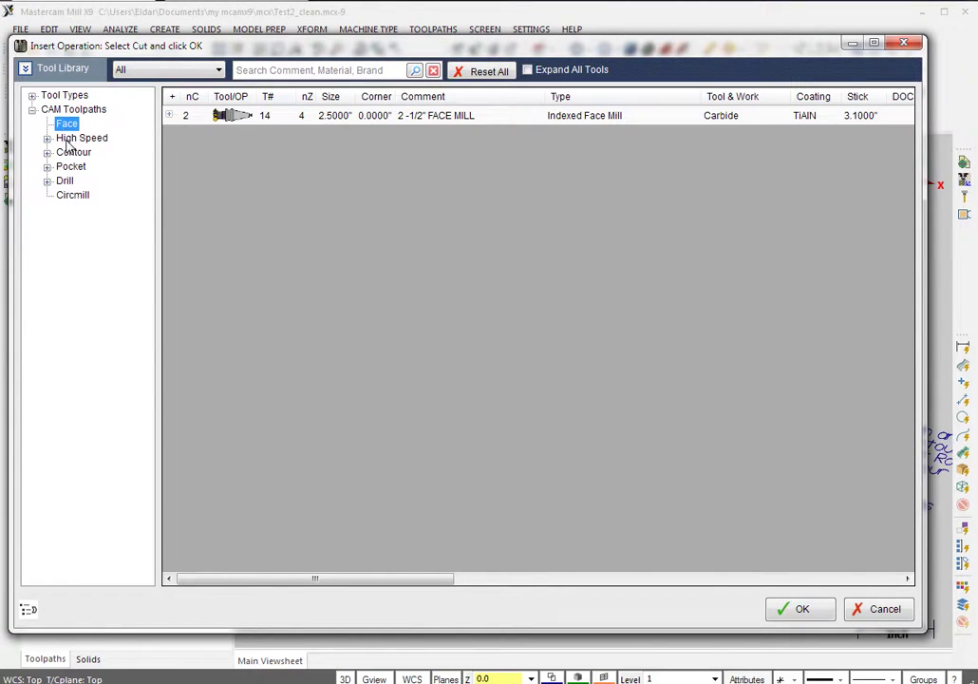
click(76, 139)
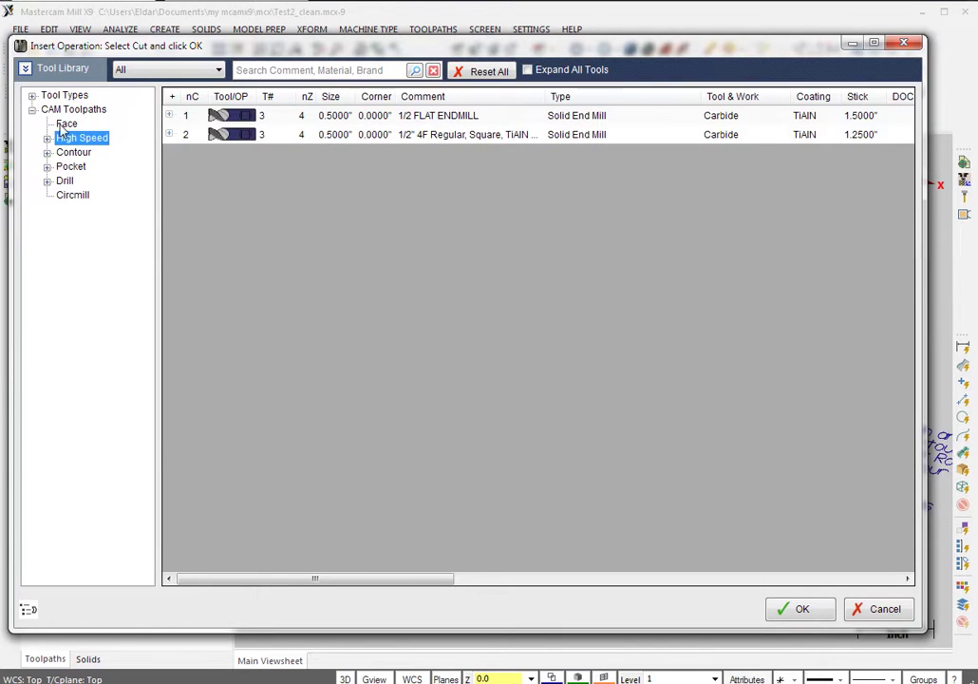
click(64, 125)
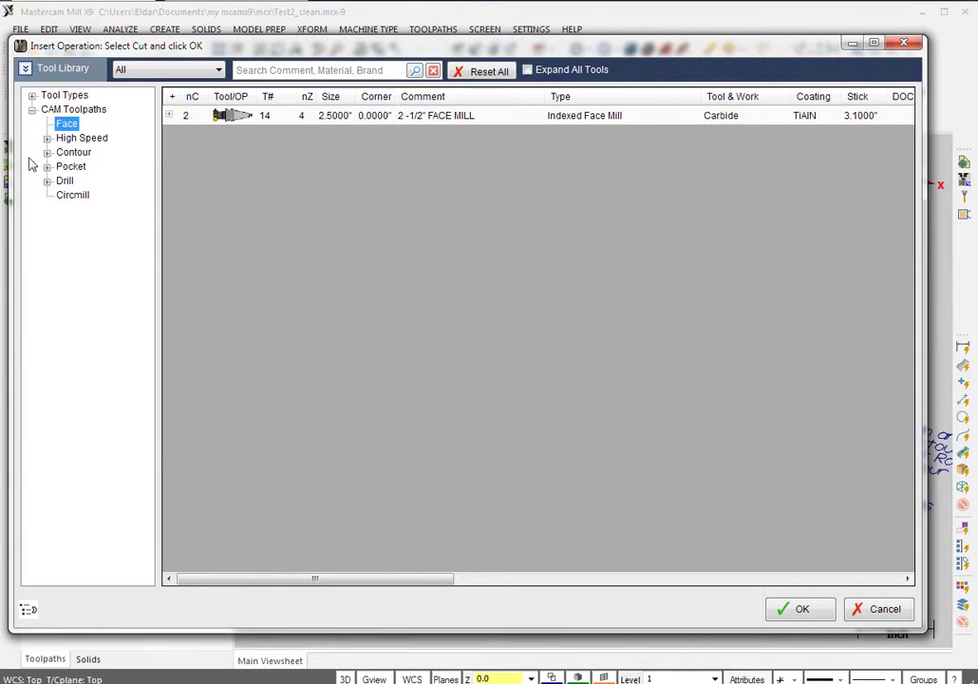
double_click(400, 119)
click(410, 134)
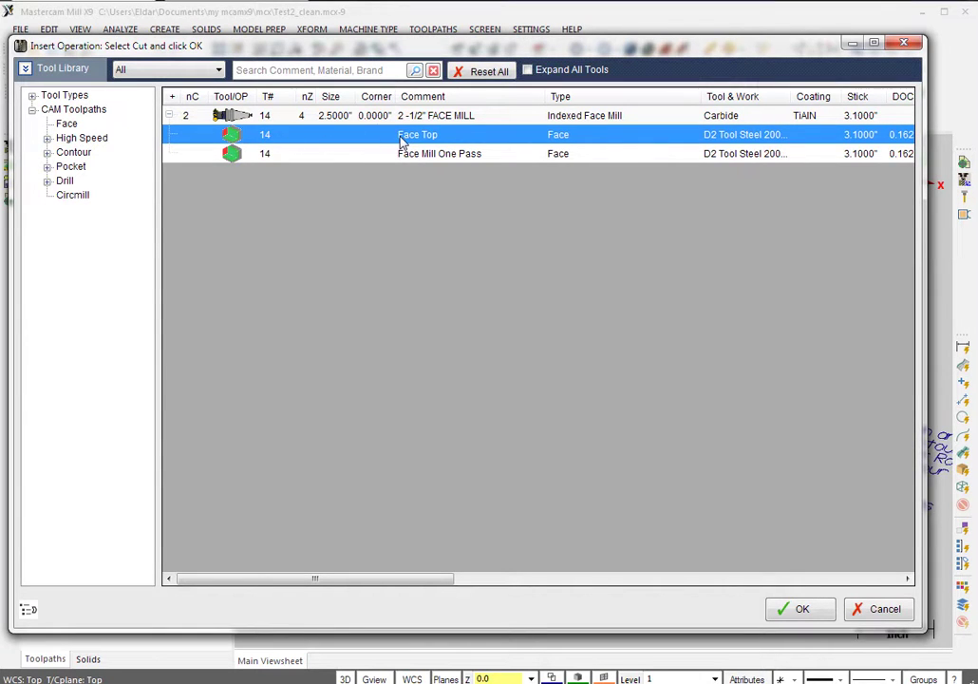
double_click(400, 136)
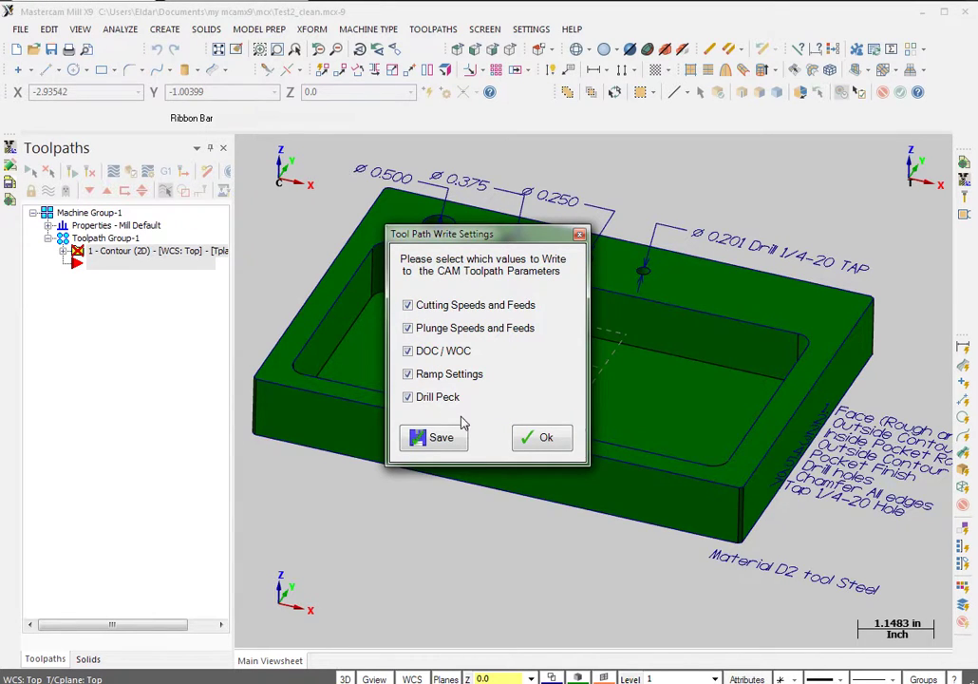
Write all values and chain the part's outer top edge in C-plane for the facing boundary.
click(545, 443)
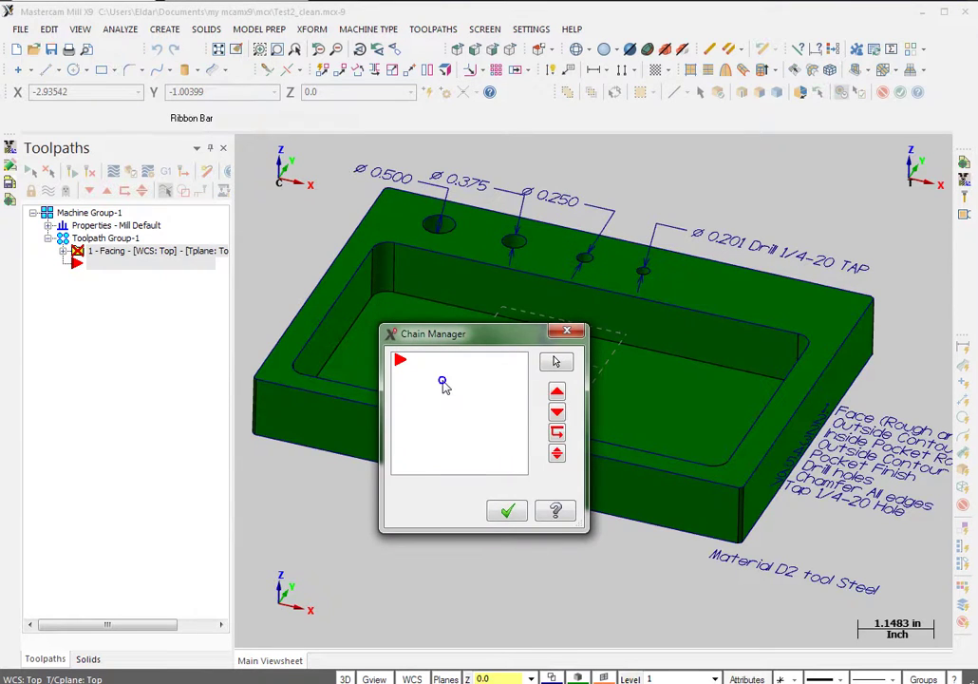
right_click(443, 385)
click(482, 392)
click(101, 287)
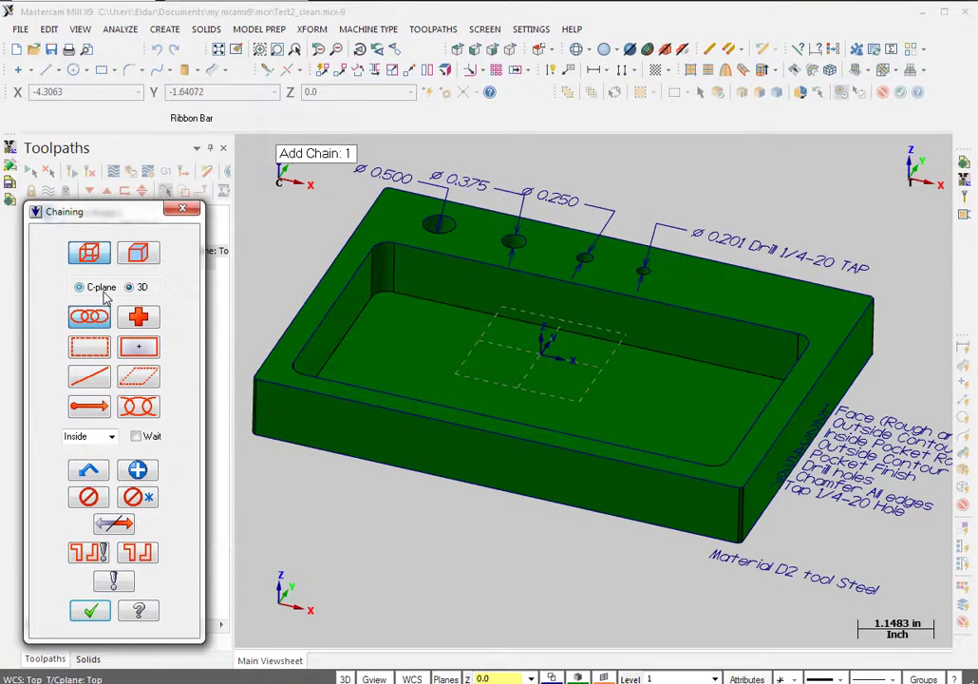
click(574, 463)
click(90, 611)
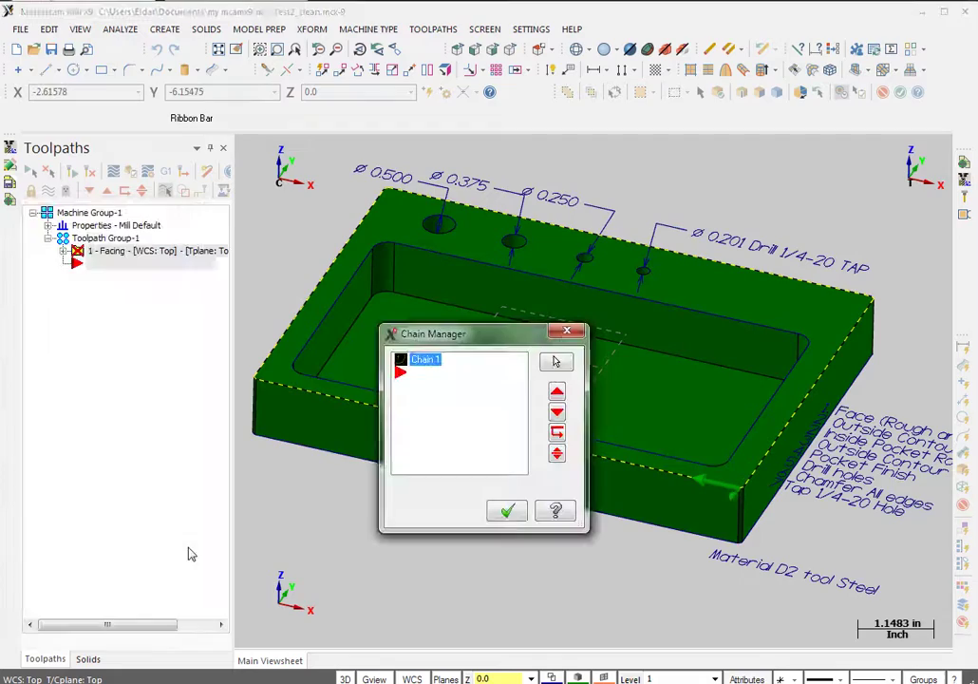
click(507, 511)
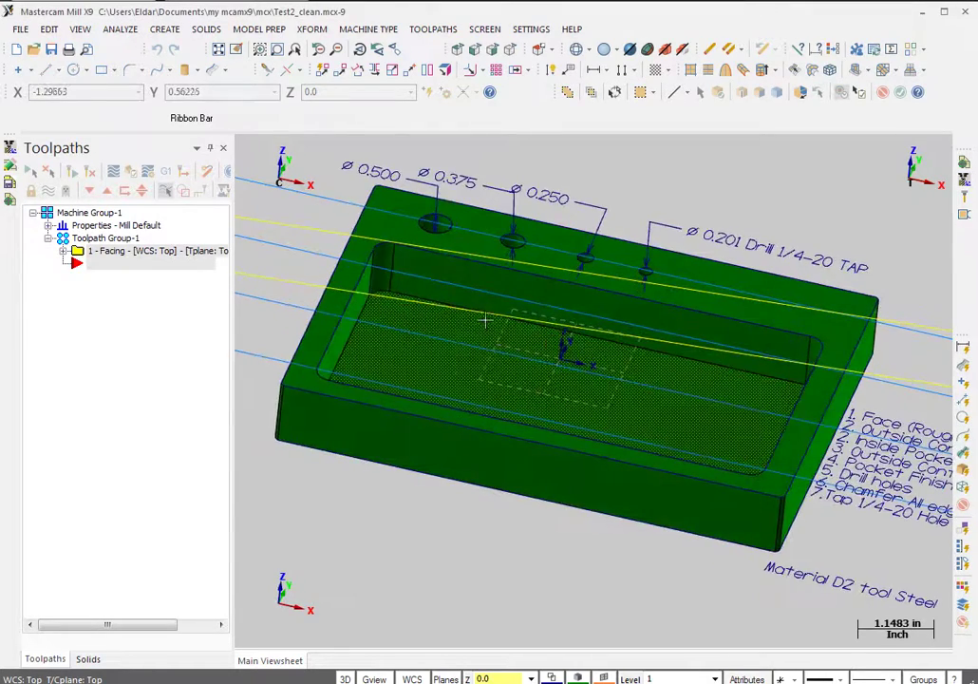
Deselect the Facing operation and orbit the part to inspect it.
scroll(470, 327, down, 2)
middle_drag(457, 338, 591, 325)
scroll(539, 430, up, 2)
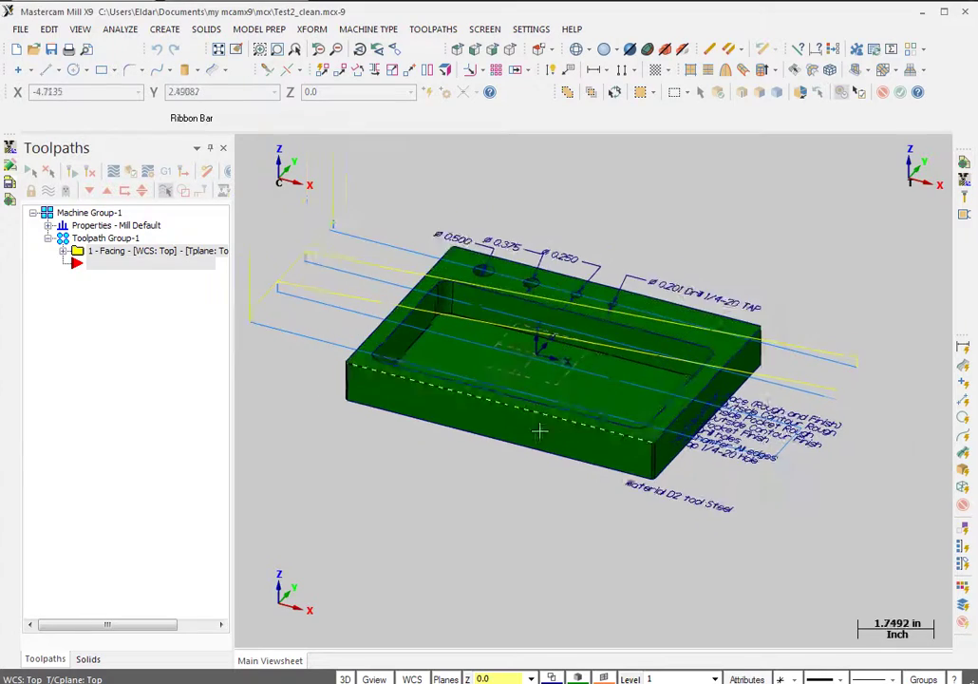
middle_drag(539, 430, 507, 440)
scroll(507, 439, down, 1)
scroll(507, 440, up, 2)
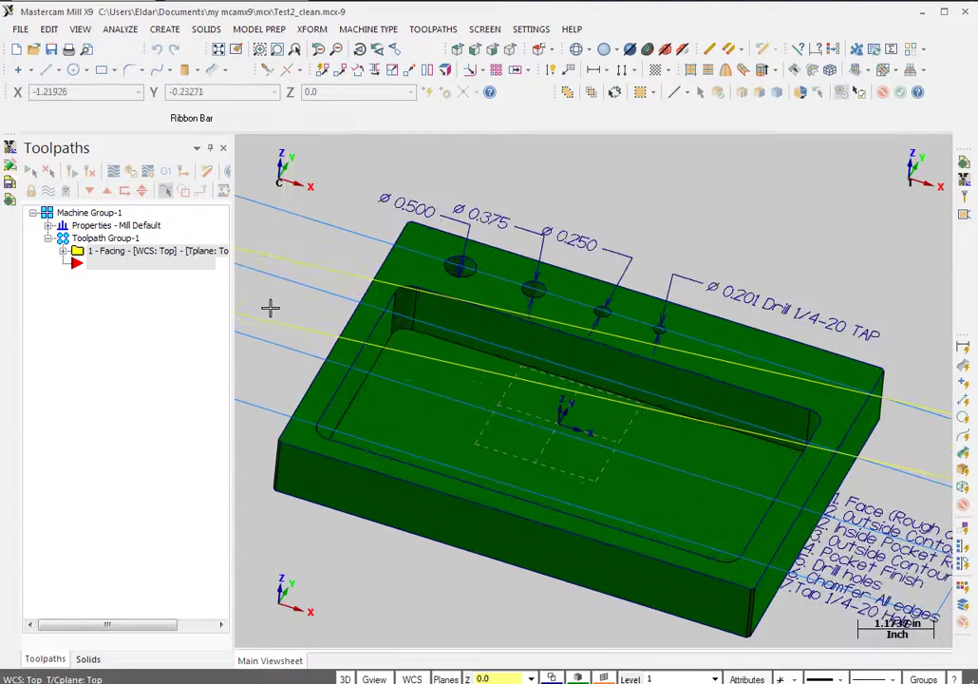
click(82, 268)
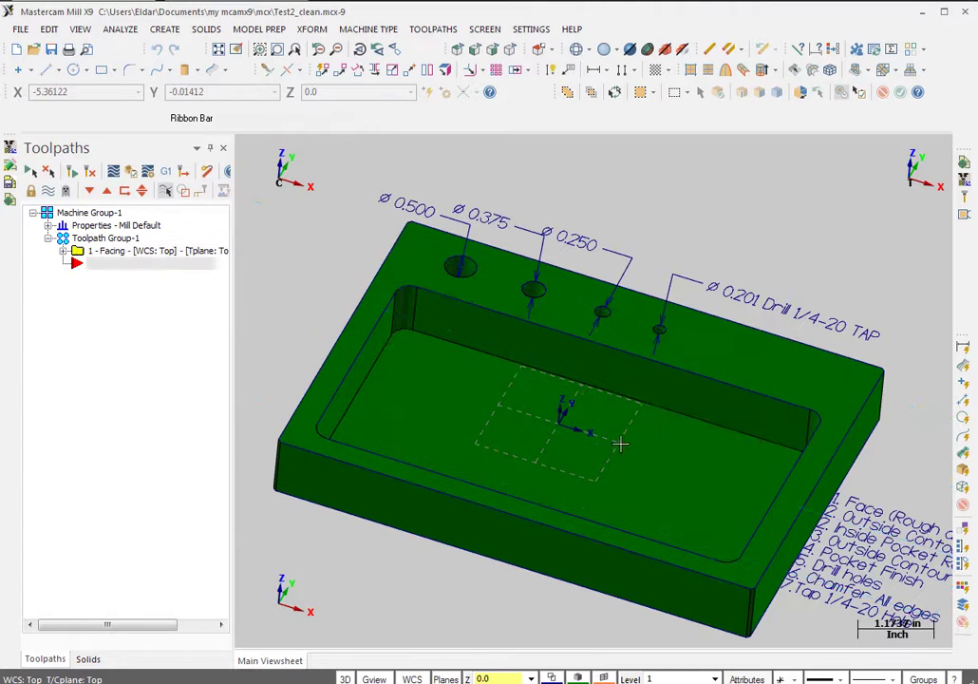
middle_drag(690, 402, 687, 386)
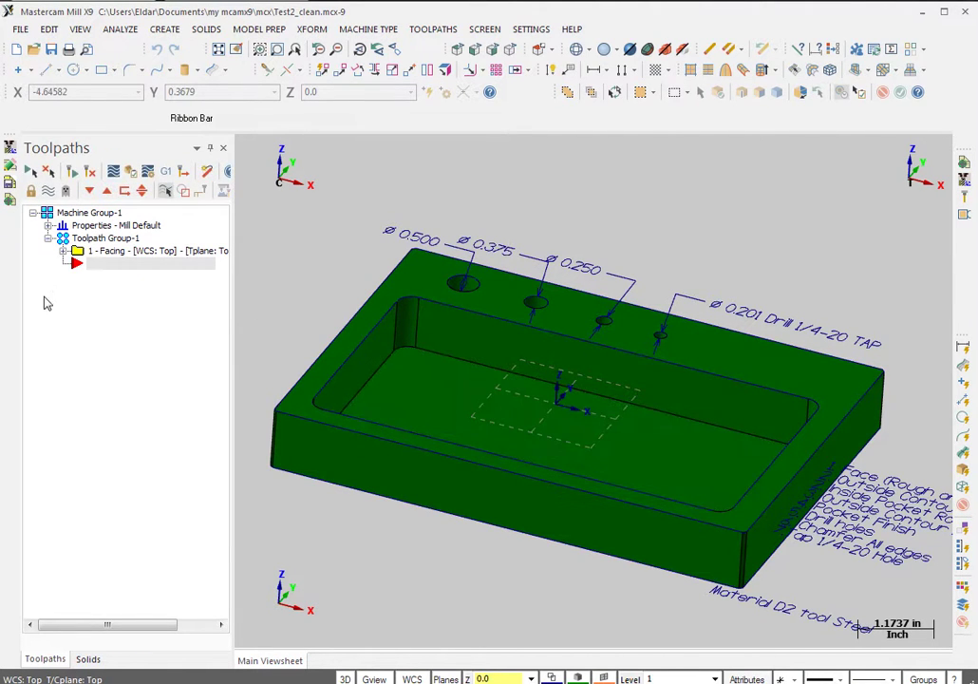
Insert the 1/2" 4F end mill's HSM Rough Pocket cut, writing all values.
click(9, 200)
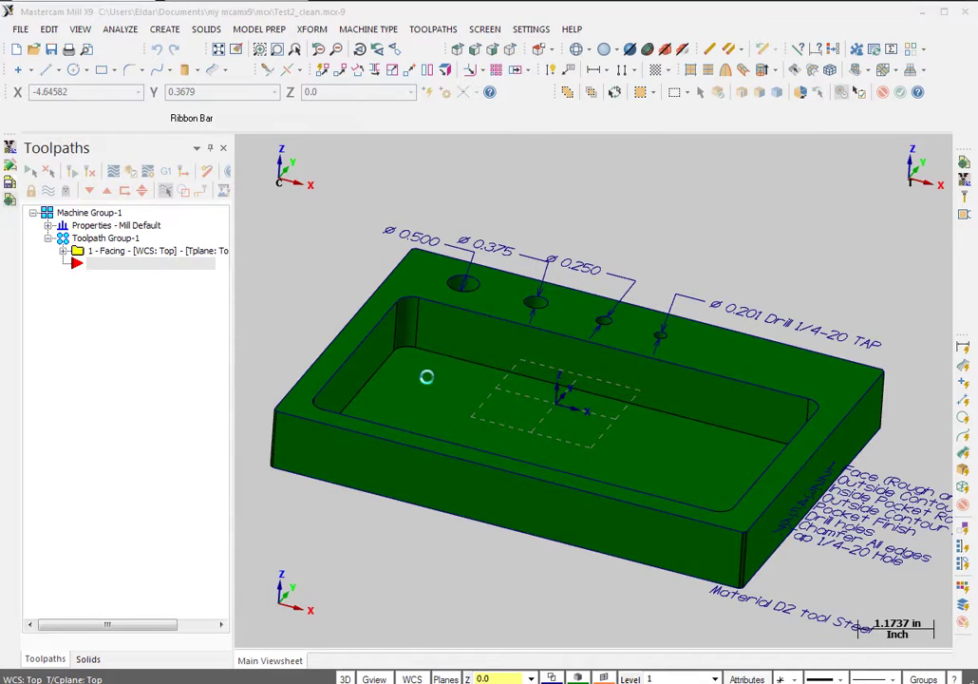
click(48, 140)
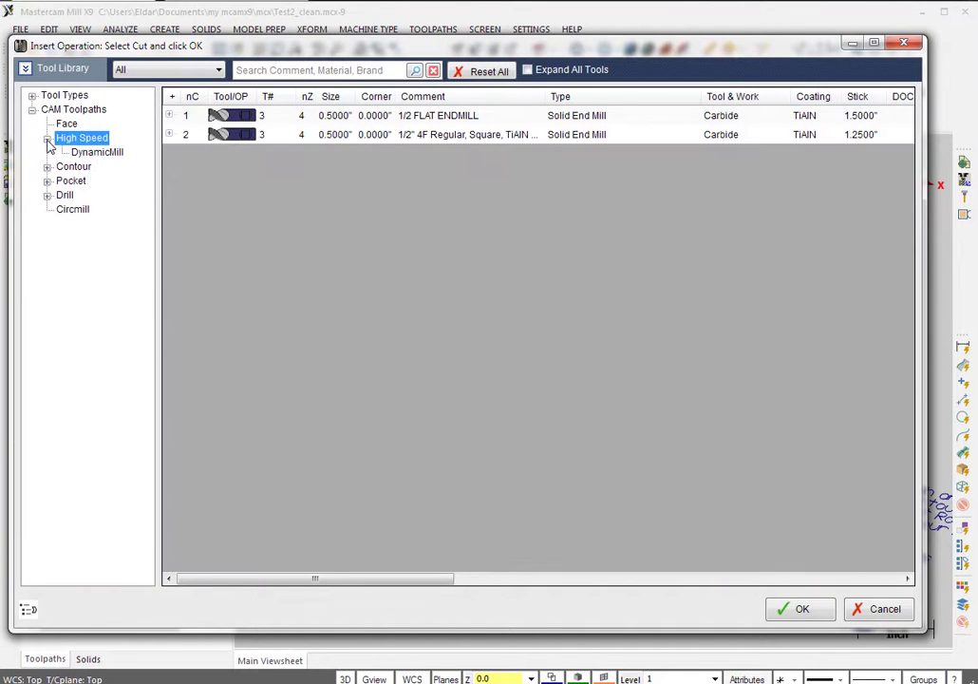
double_click(432, 136)
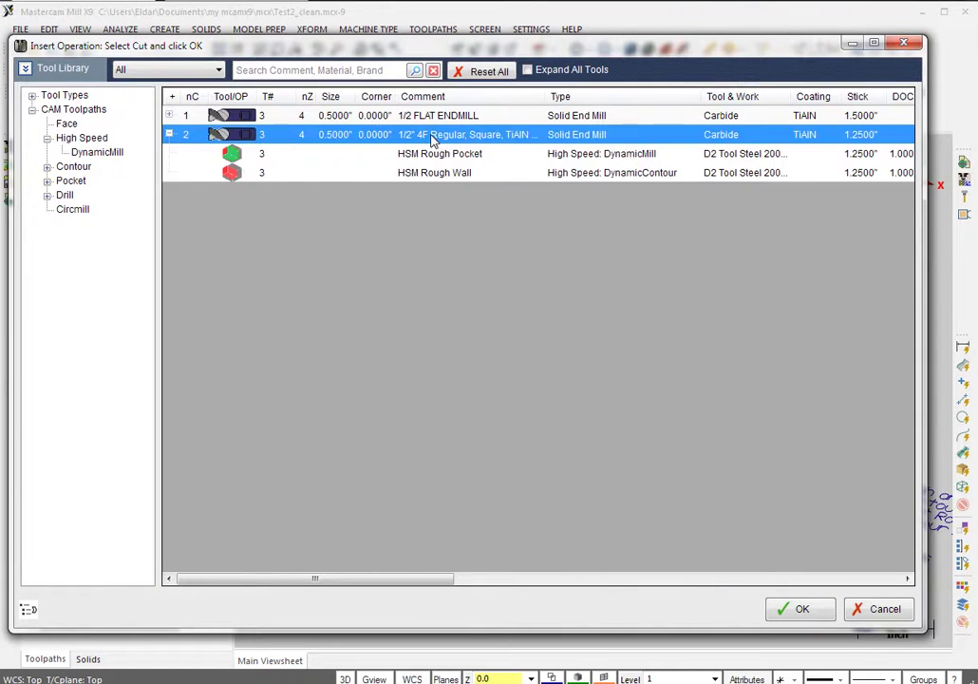
click(442, 158)
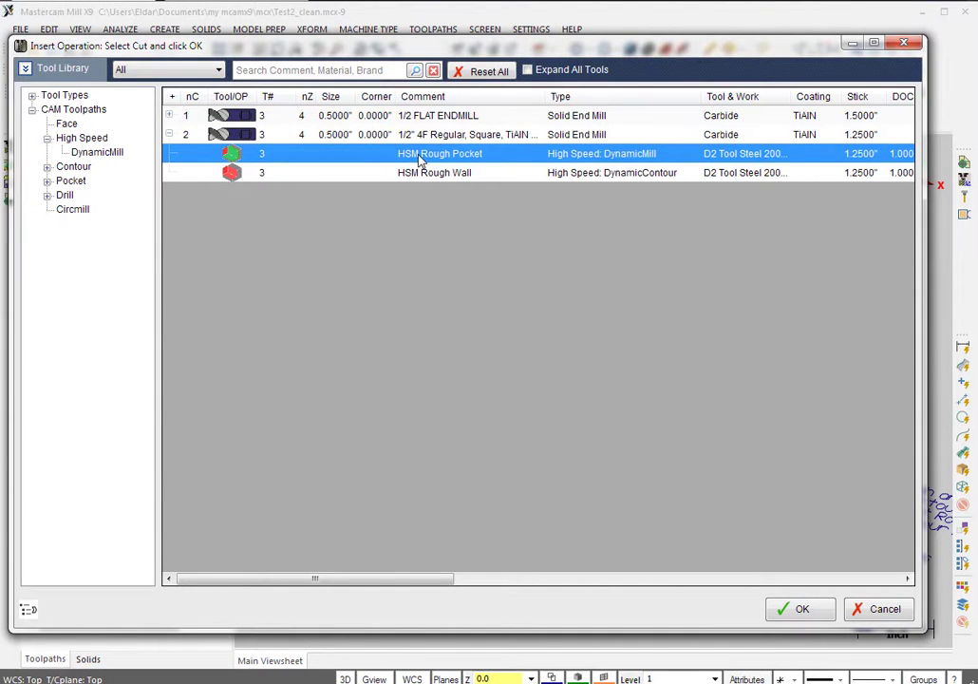
double_click(418, 156)
click(543, 436)
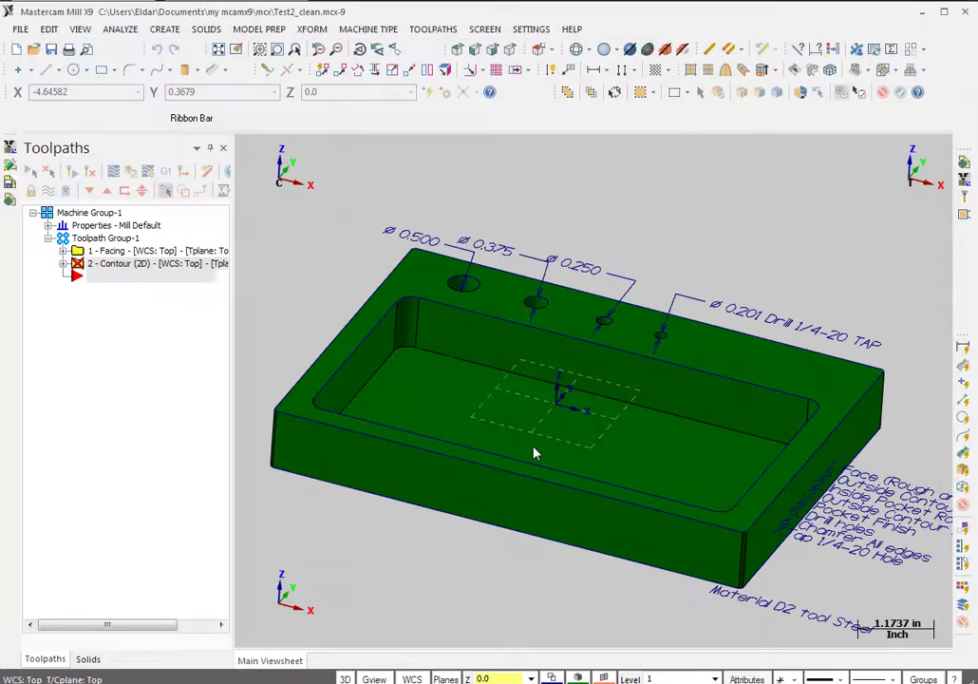
Chain the pocket's top edge as the dynamic mill's machining region.
click(62, 265)
click(90, 302)
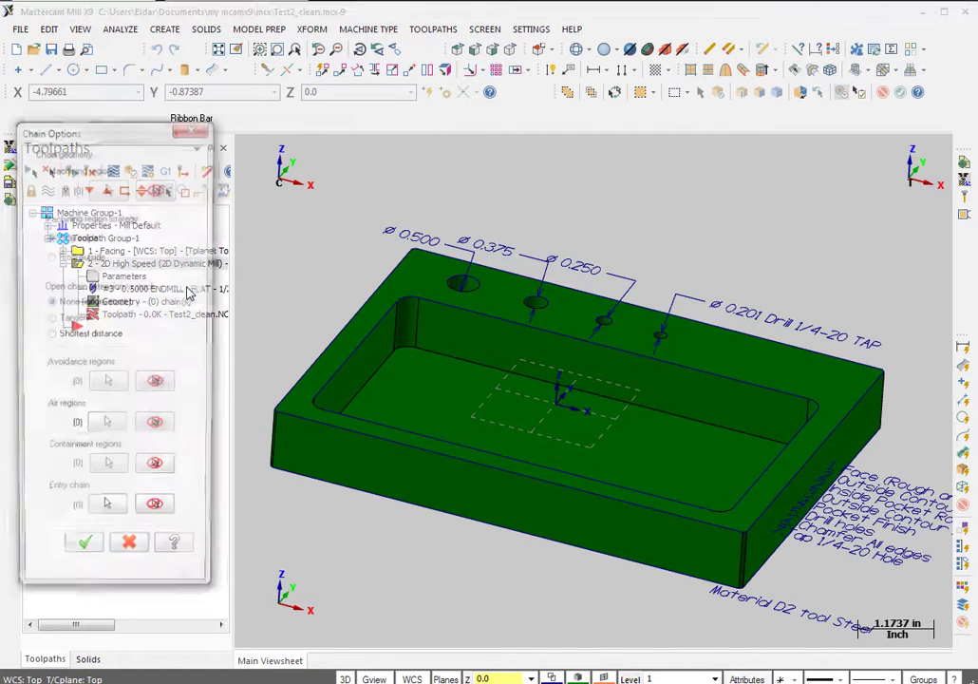
click(108, 187)
click(698, 374)
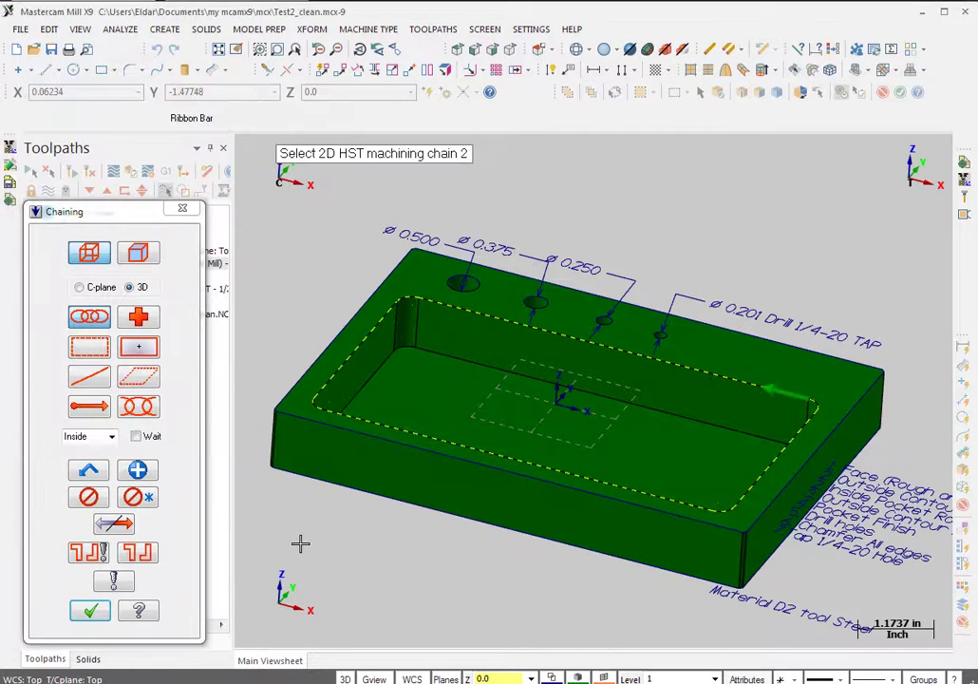
click(91, 612)
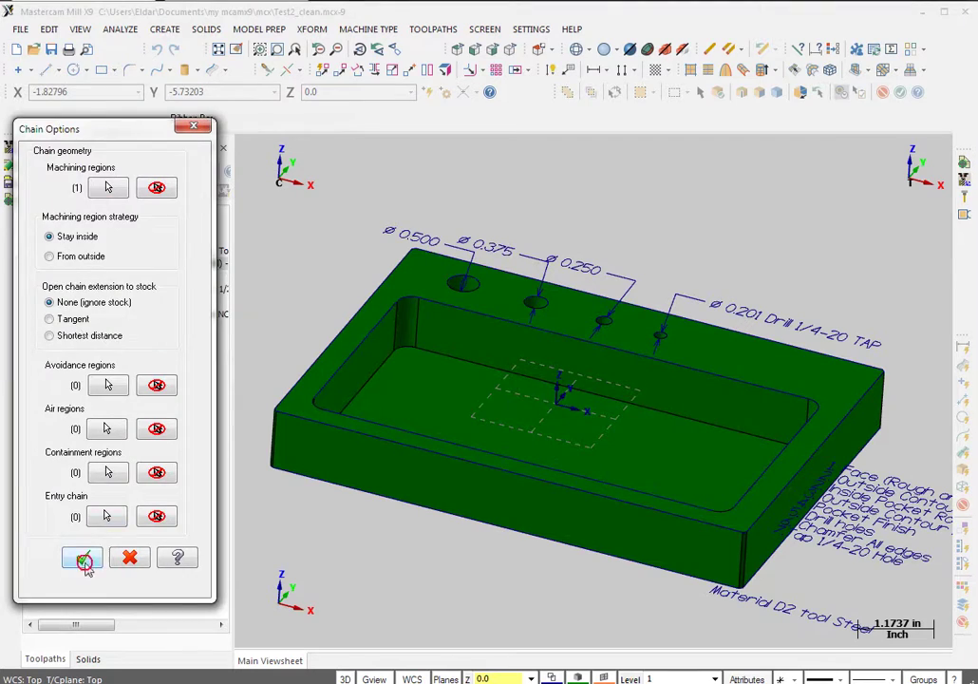
click(79, 558)
Set the depth to -0.887755 from a pocket point and accept the parameters.
click(121, 276)
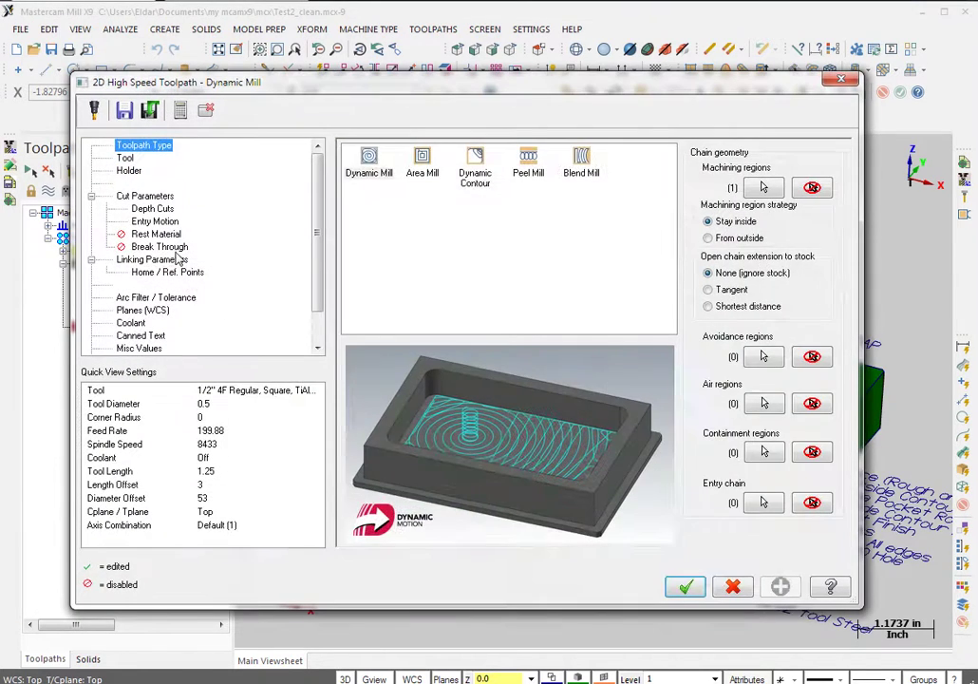
click(147, 259)
click(645, 462)
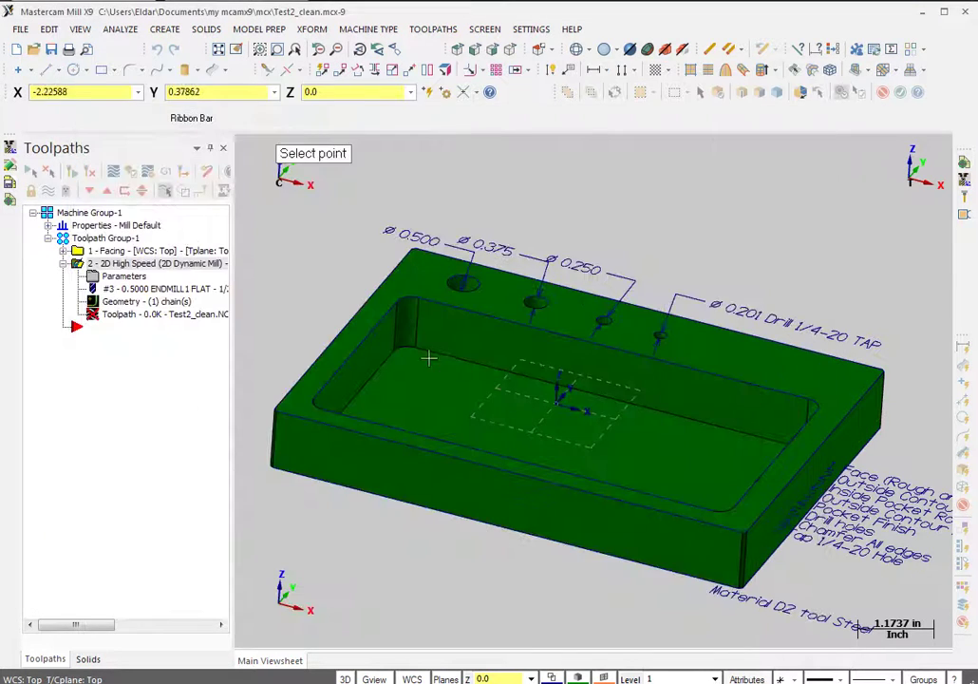
click(418, 347)
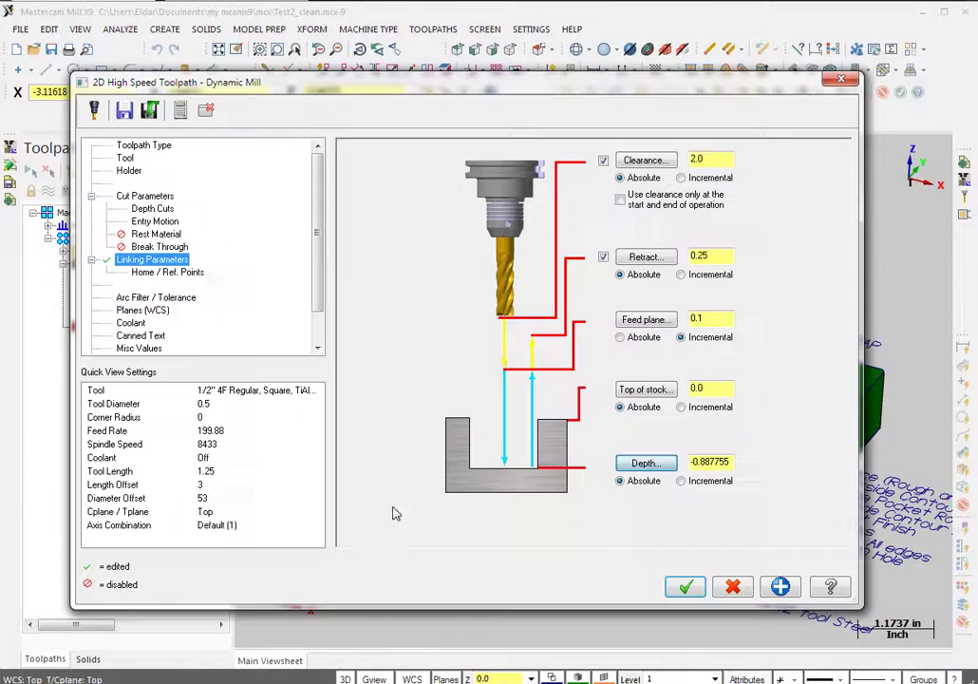
click(125, 158)
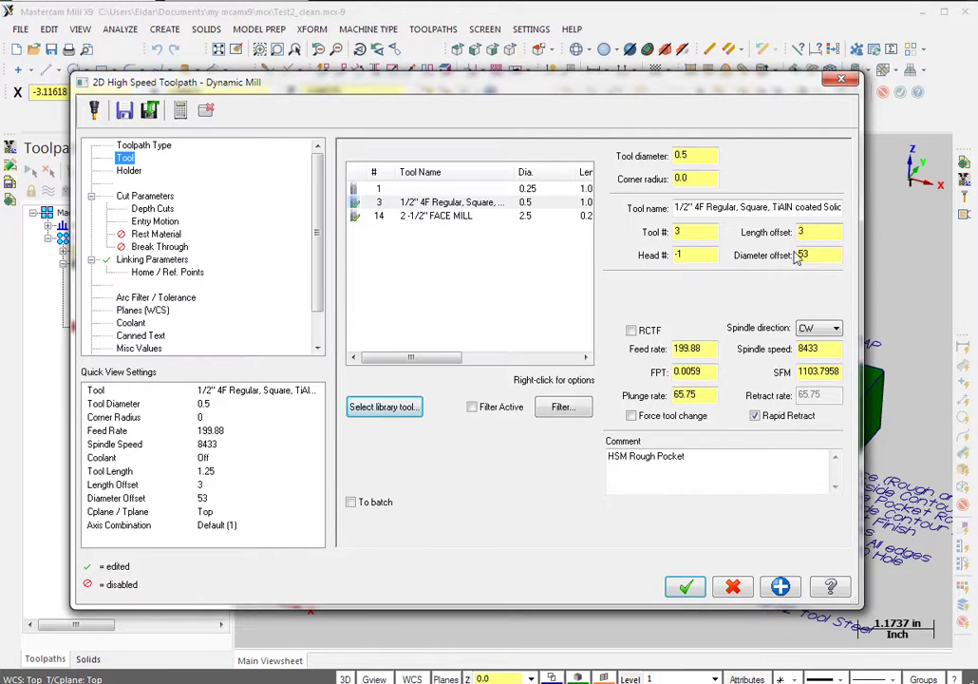
click(687, 588)
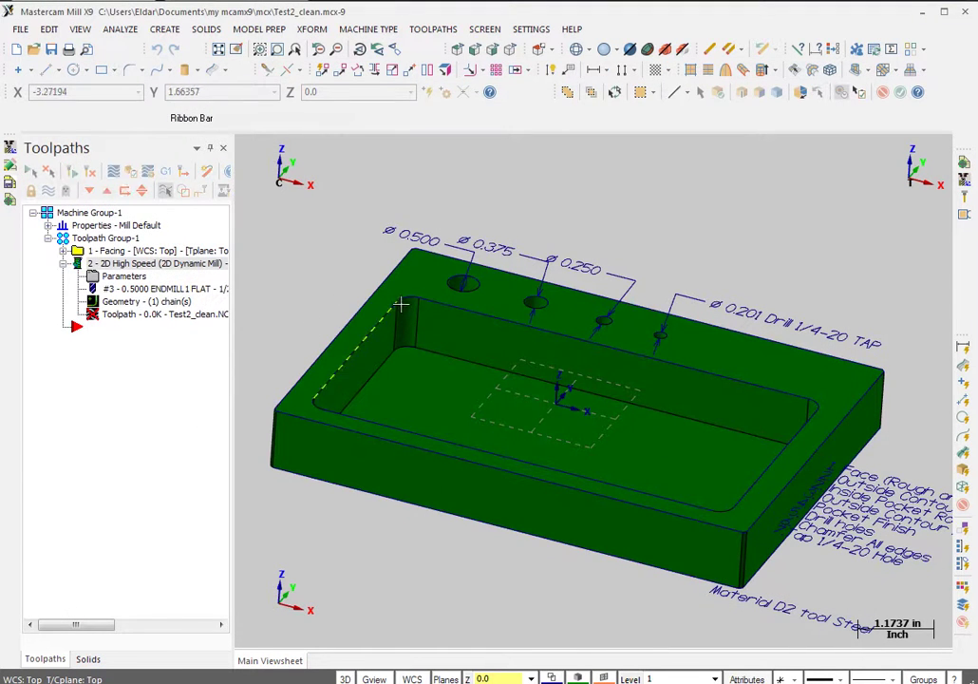
middle_drag(459, 332, 389, 319)
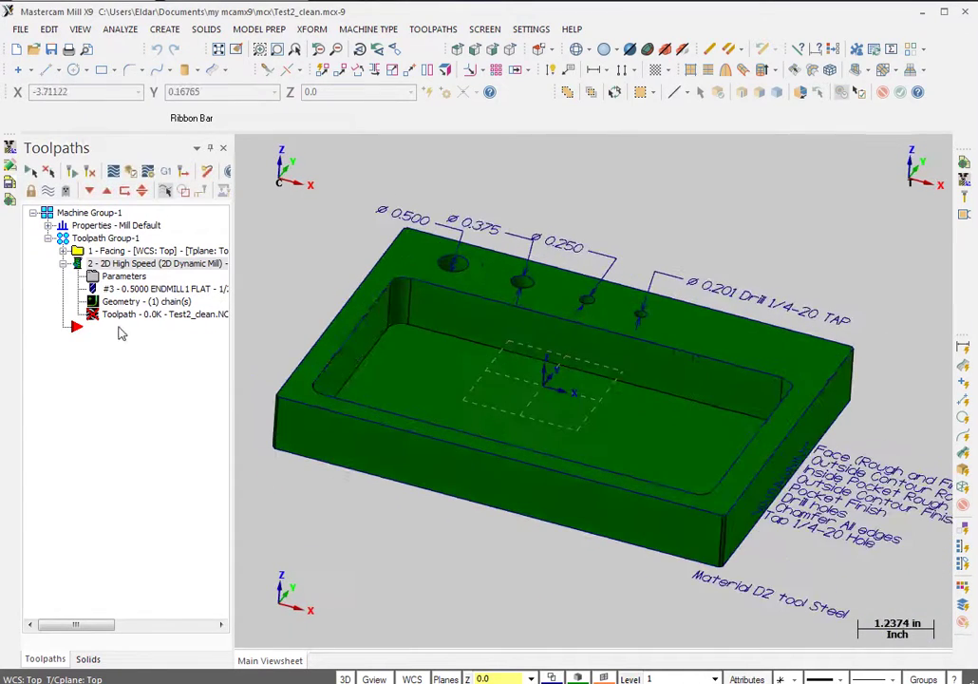
Insert the 1/2" 4F end mill's HSM Rough Wall cut, writing all values.
click(11, 202)
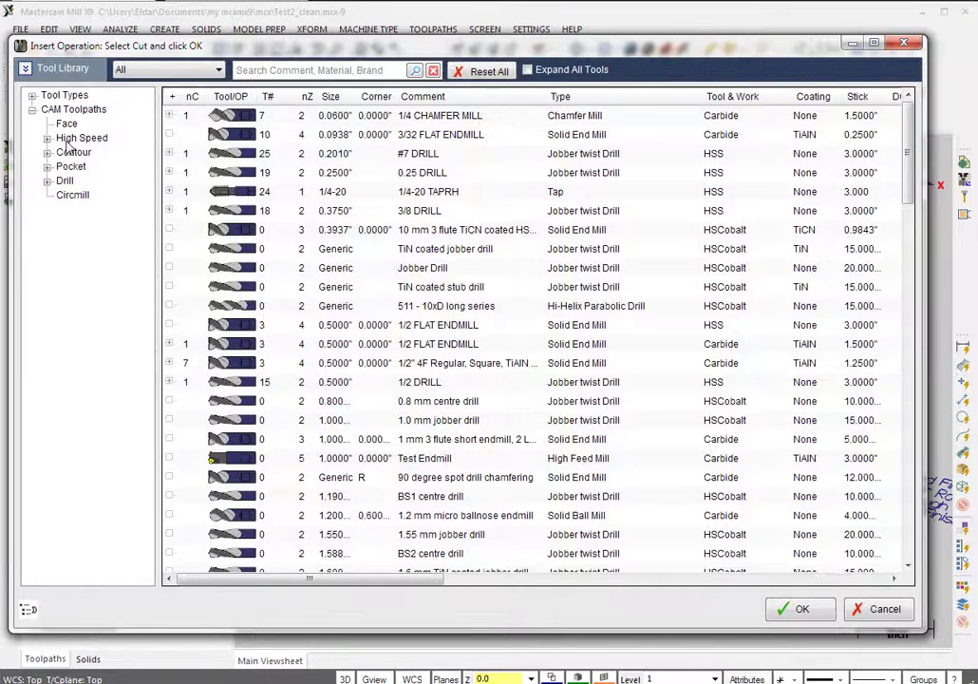
click(76, 139)
click(47, 137)
click(371, 134)
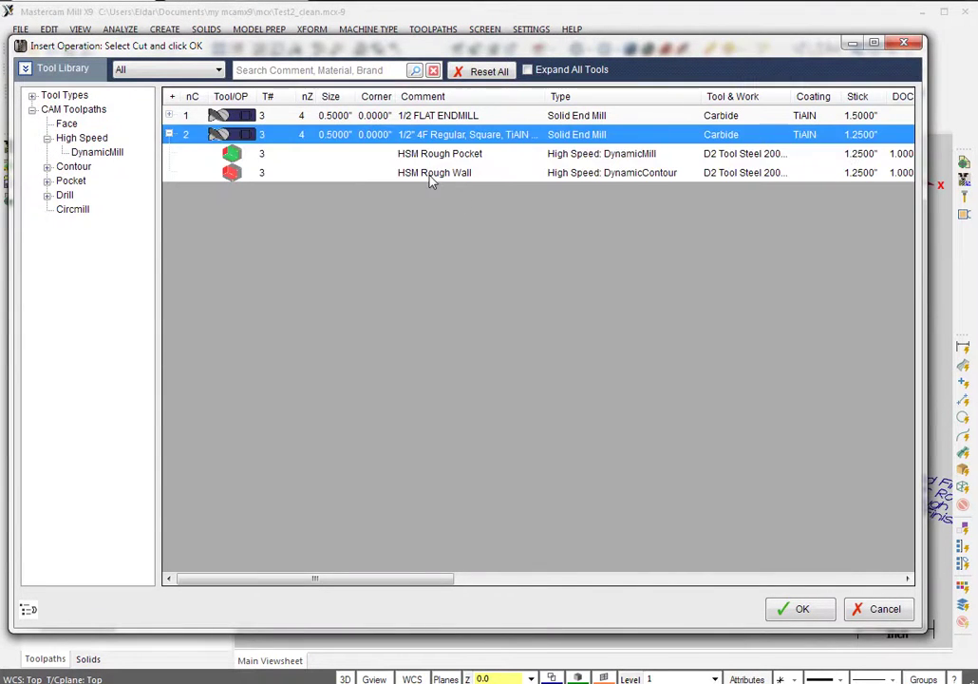
click(432, 176)
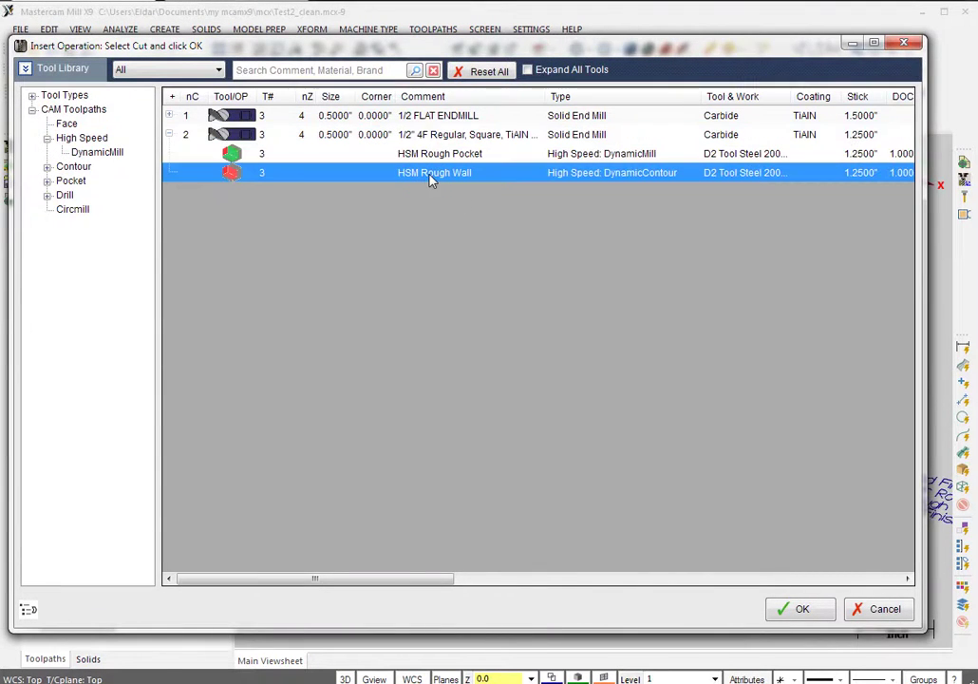
click(797, 609)
click(536, 438)
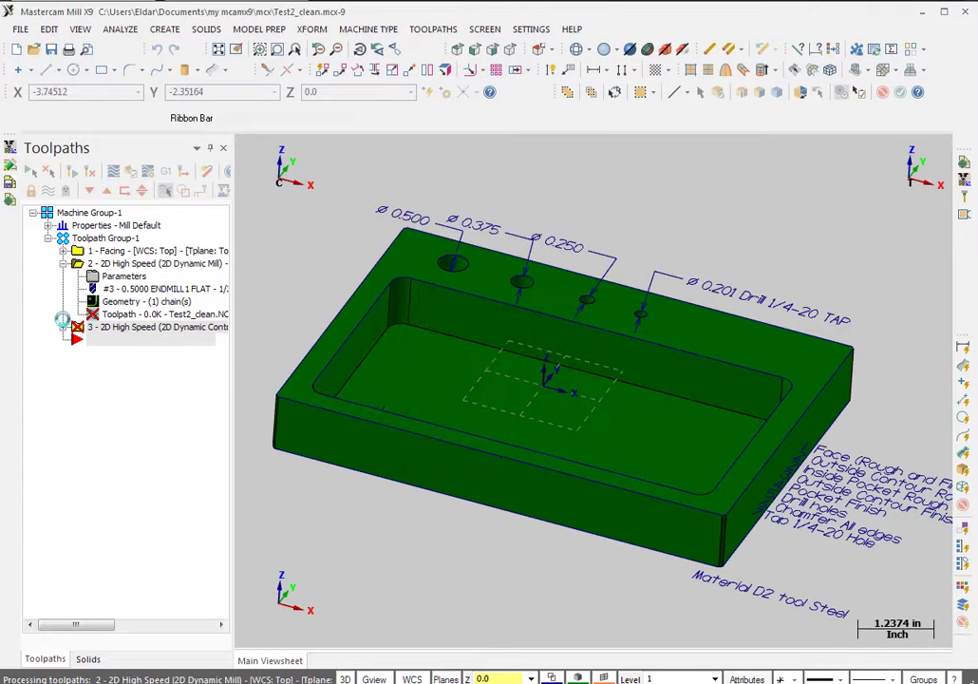
Chain the part's outer top edge in C-plane as the machining region.
click(114, 369)
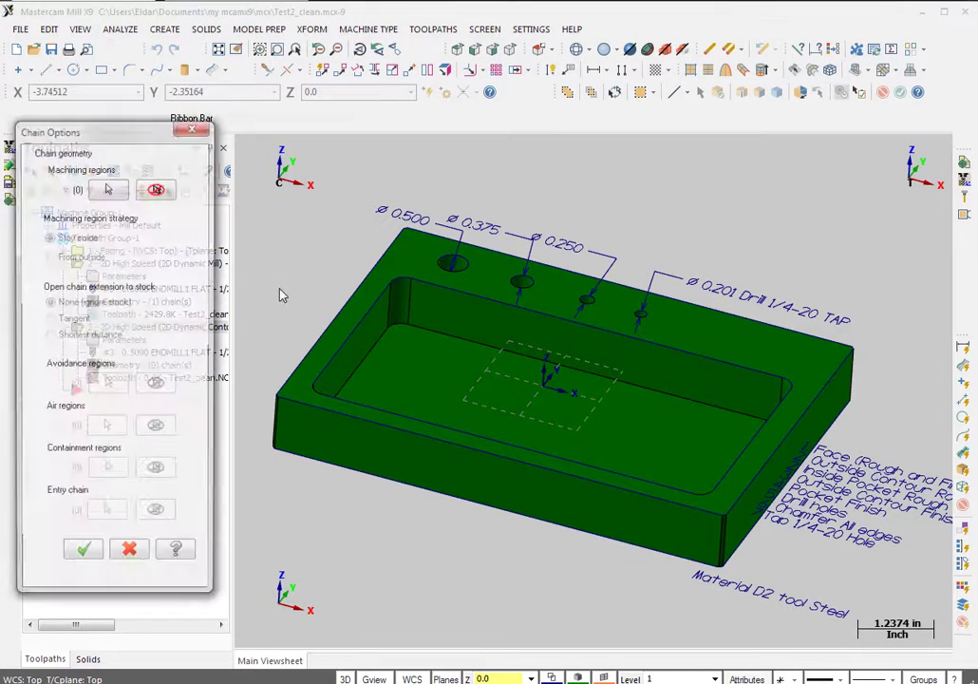
click(72, 188)
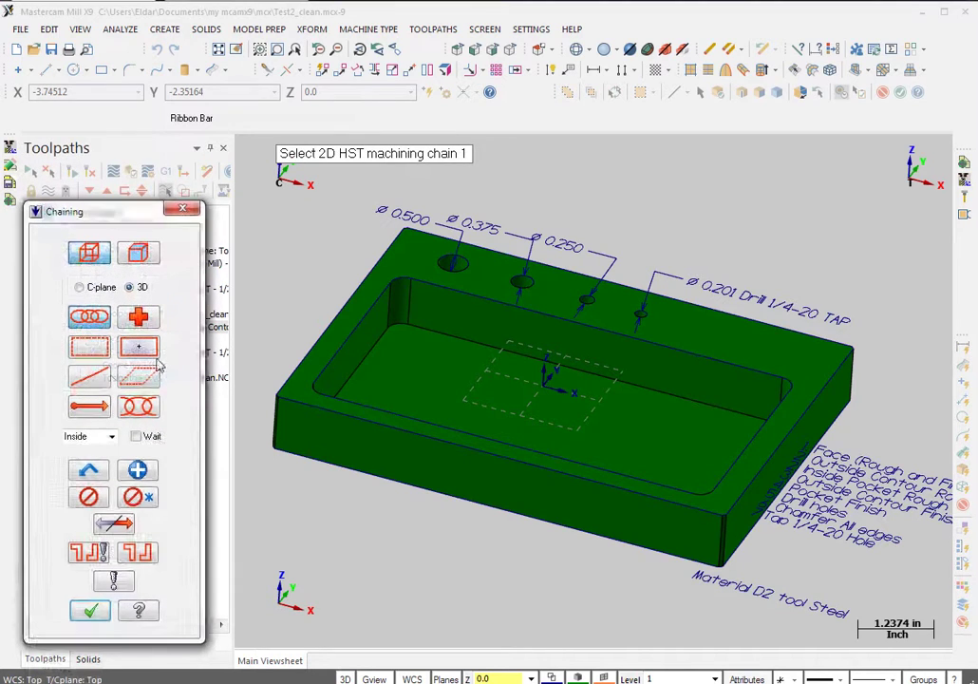
click(80, 287)
click(651, 496)
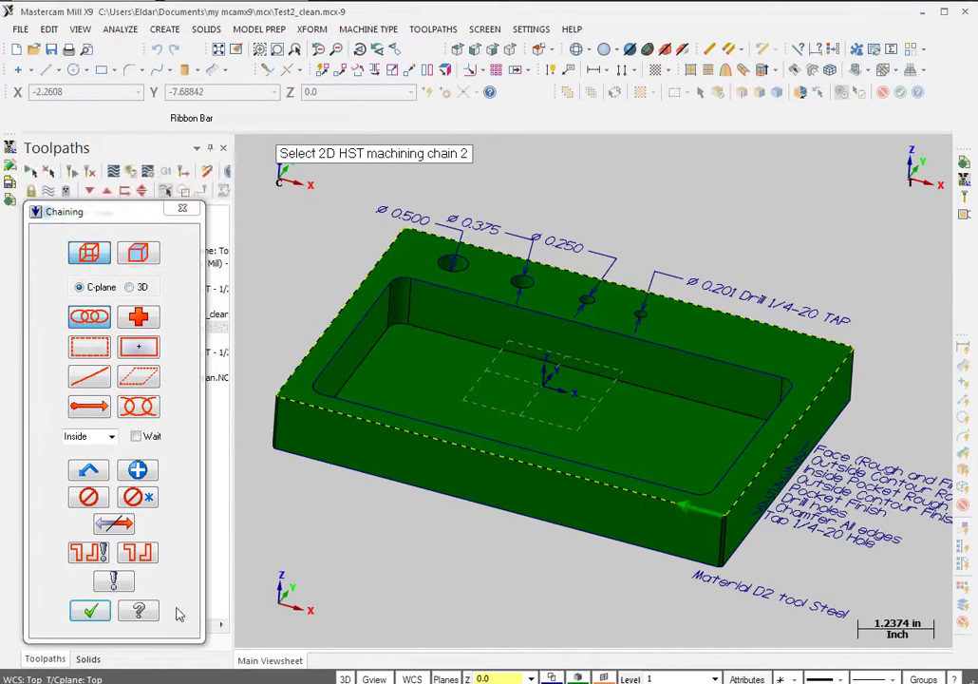
click(88, 611)
click(83, 558)
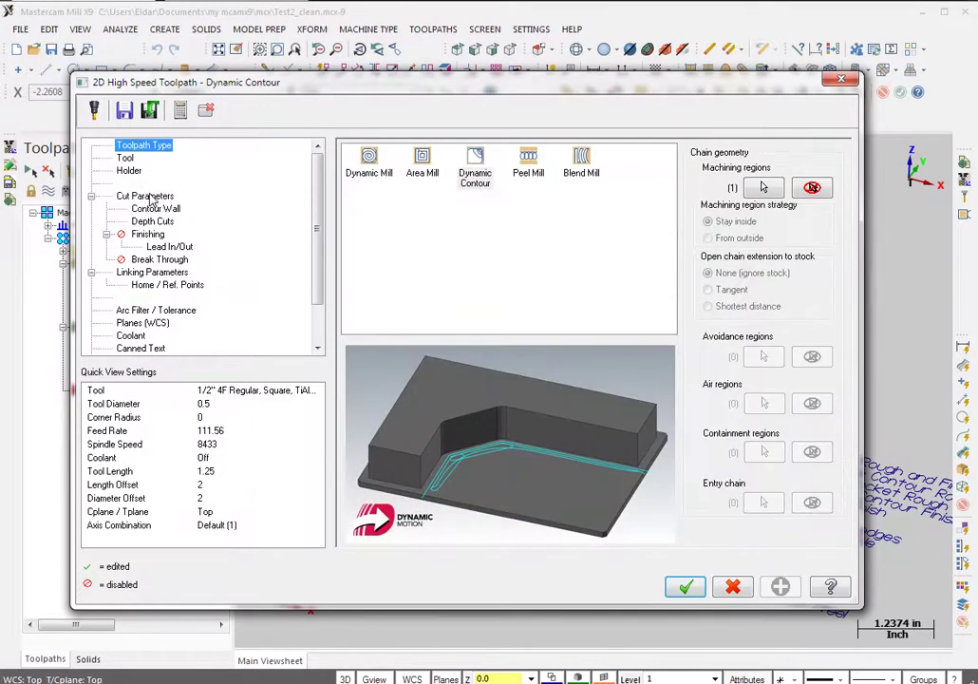
Set depth -1.0, length offset 3 and diameter offset 53, then accept.
click(147, 195)
click(156, 272)
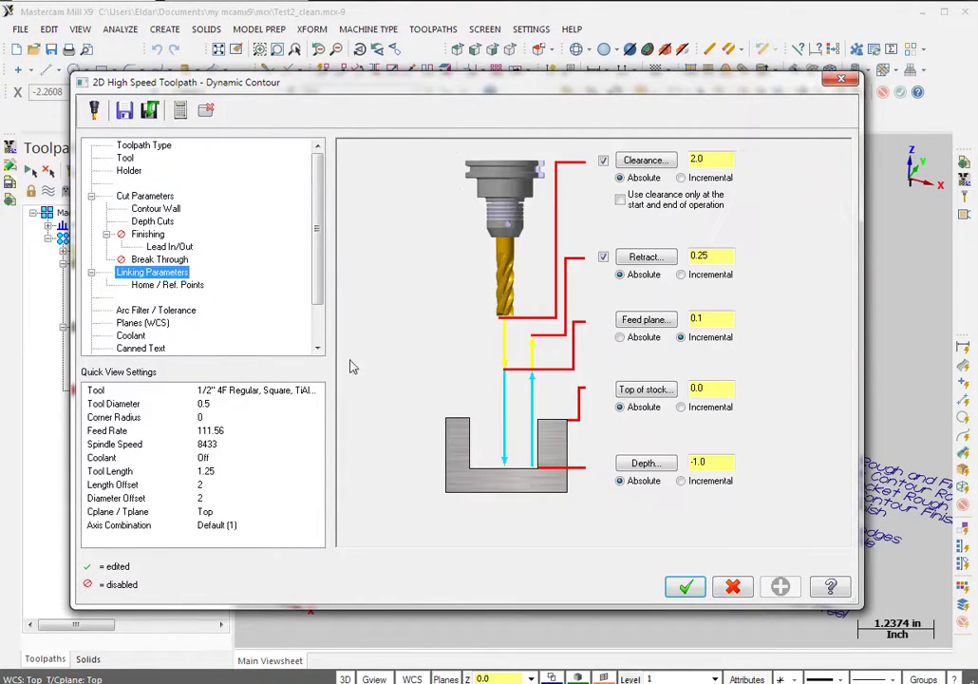
click(634, 464)
click(579, 463)
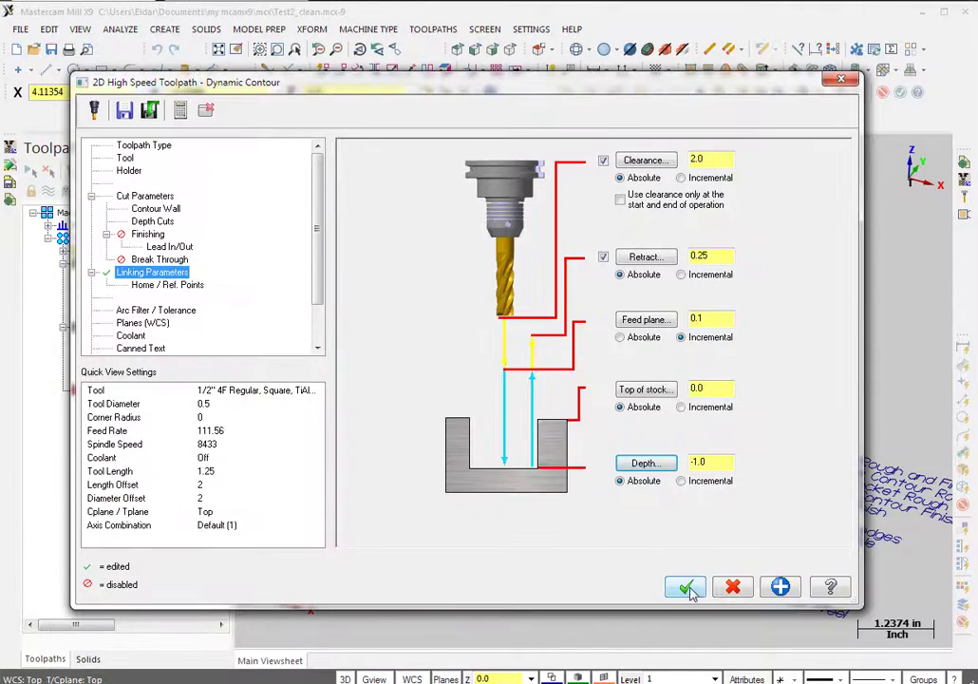
click(126, 159)
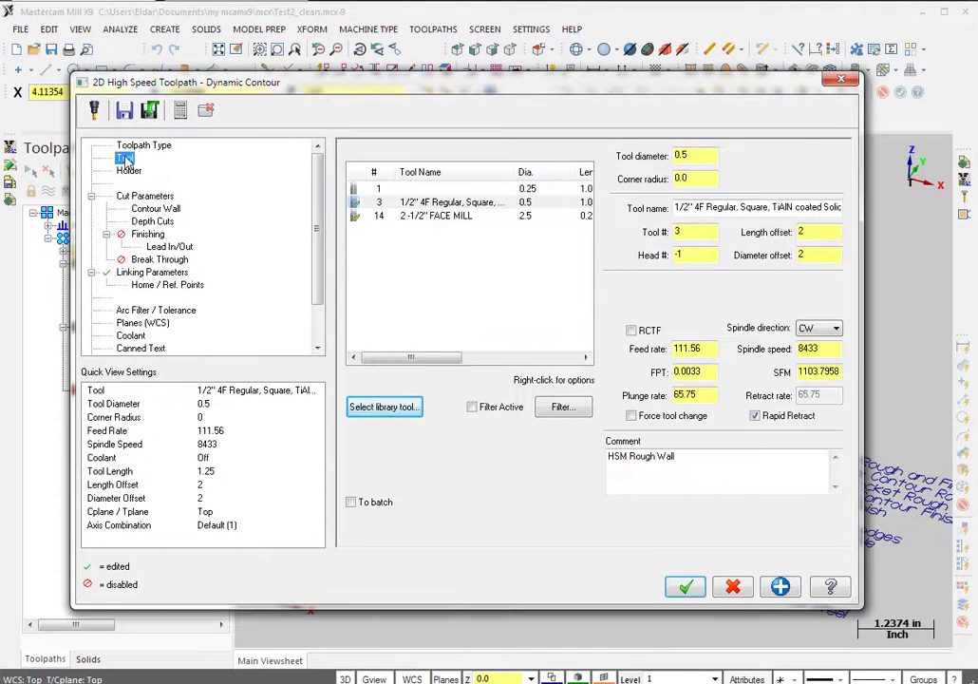
click(809, 231)
text(3)
click(825, 255)
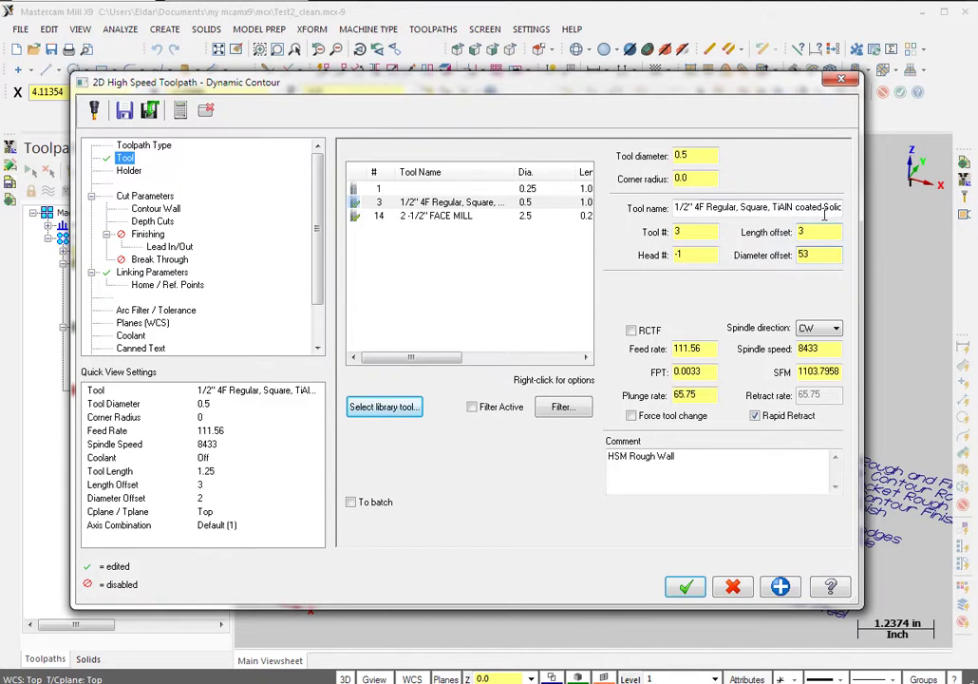
key(Return)
click(685, 586)
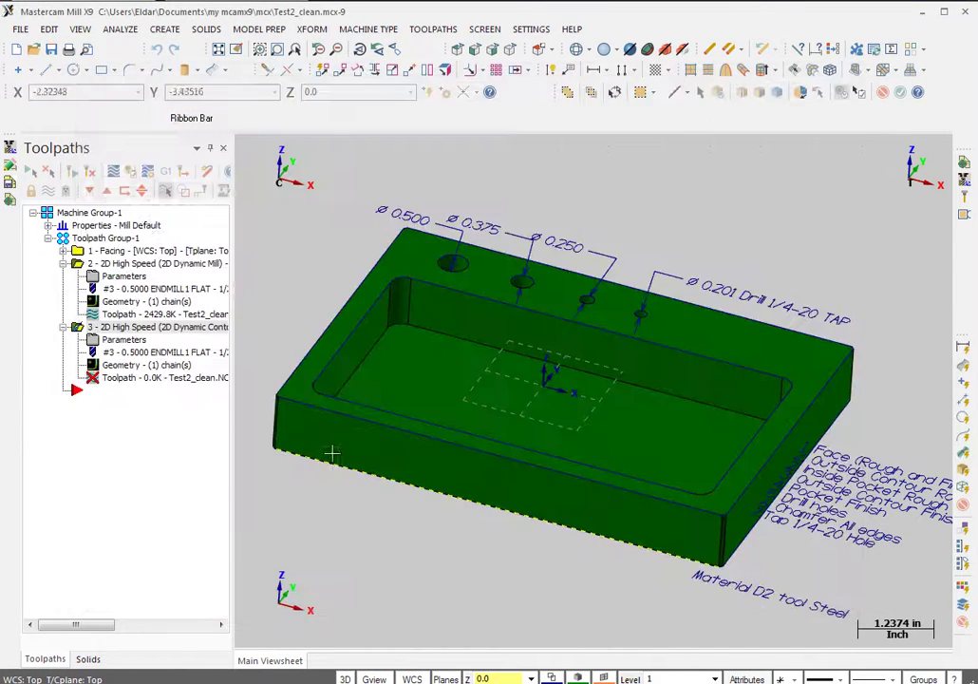
Regenerate operation 3 and orbit to inspect its outside toolpath.
click(71, 172)
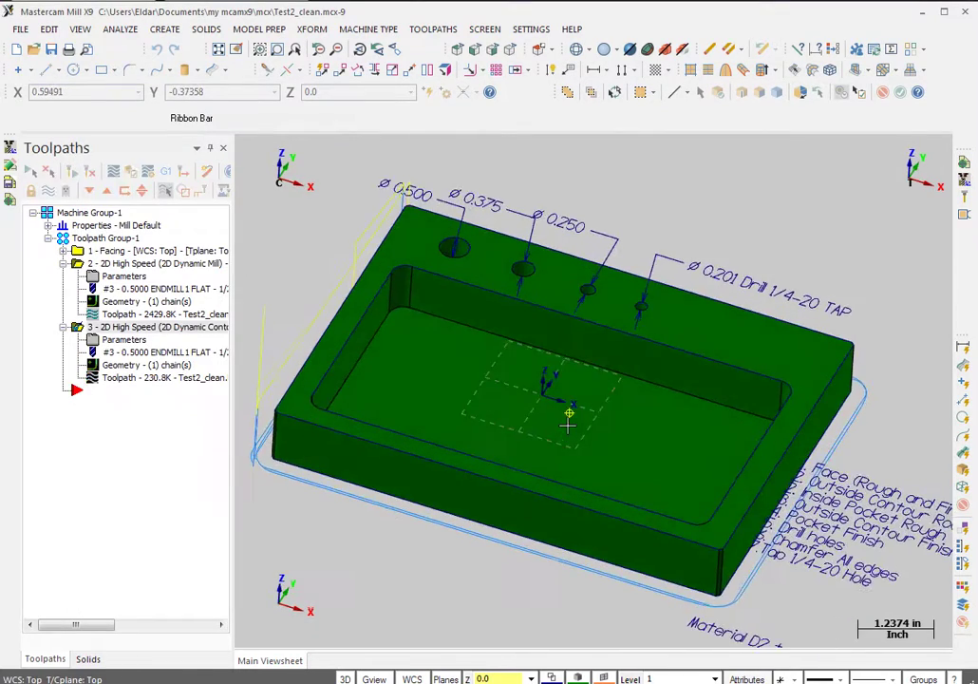
middle_drag(579, 412, 555, 303)
scroll(504, 362, down, 2)
scroll(521, 357, up, 3)
scroll(576, 370, up, 1)
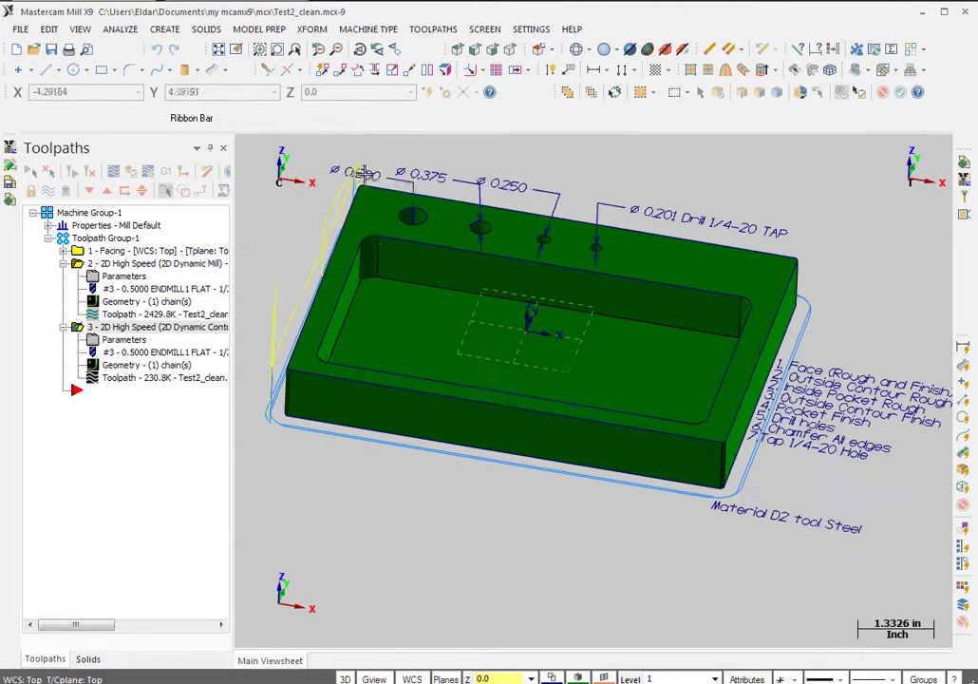
middle_drag(664, 313, 401, 432)
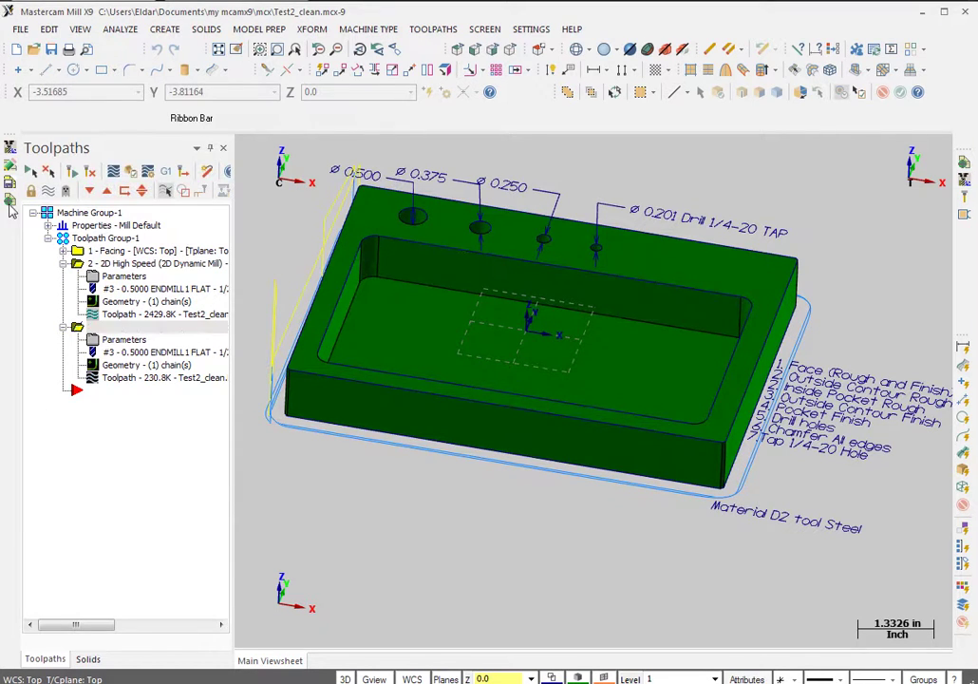
Insert the Contour > Basic Finish Wall Arc Leadin cut, writing all saved values.
click(9, 167)
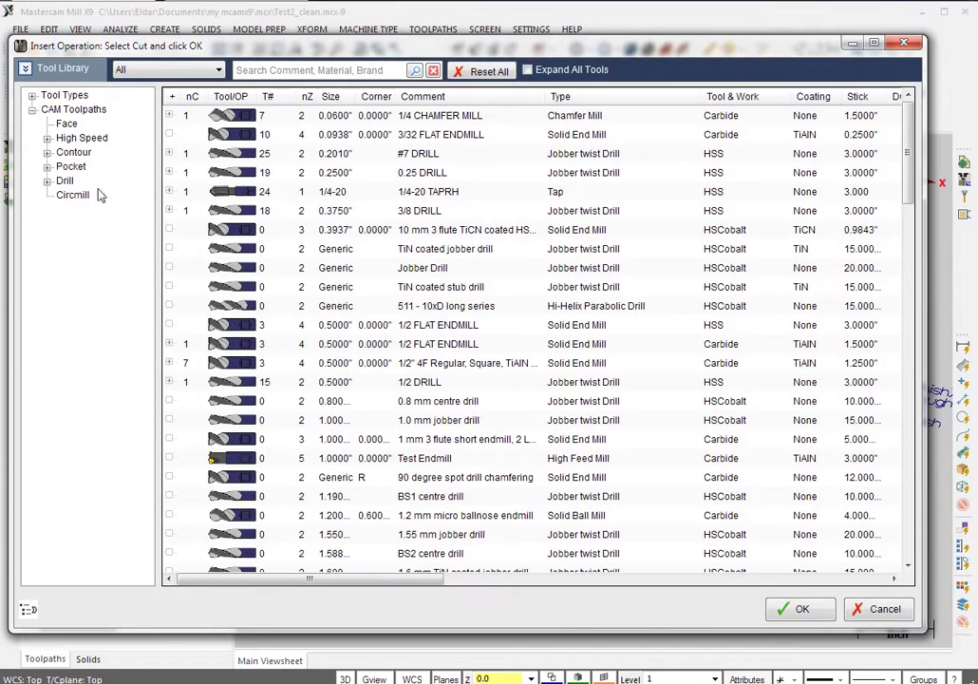
click(46, 152)
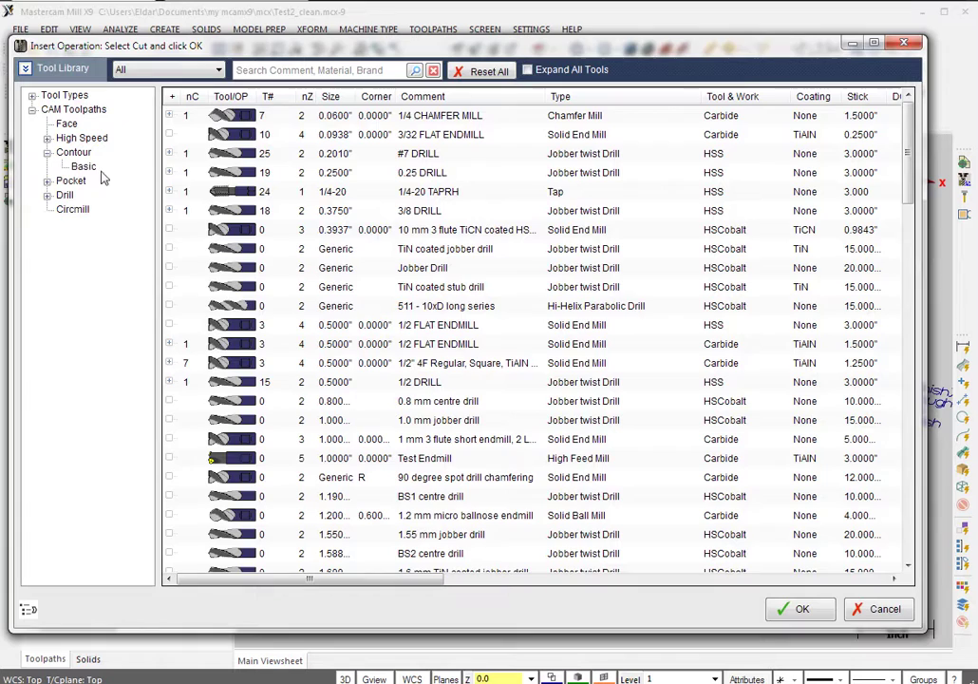
click(84, 166)
click(278, 115)
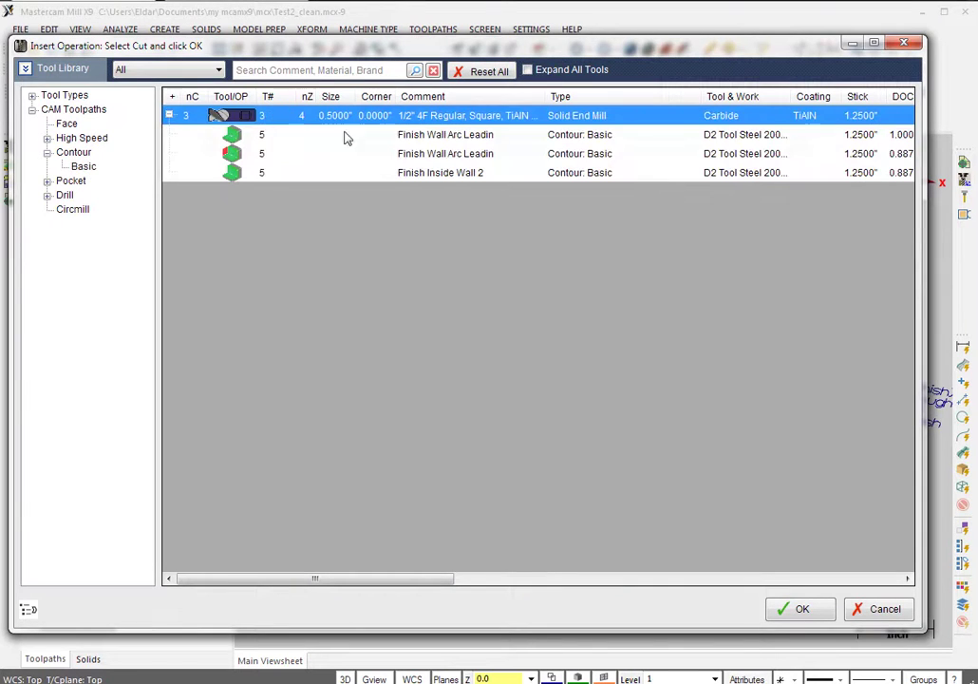
click(326, 154)
click(469, 136)
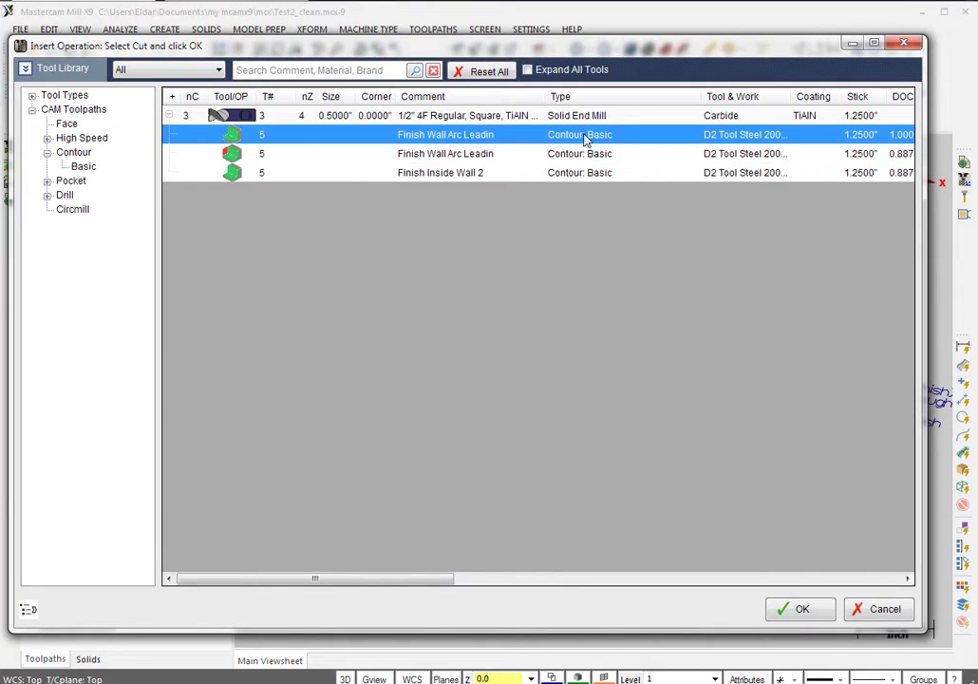
double_click(532, 139)
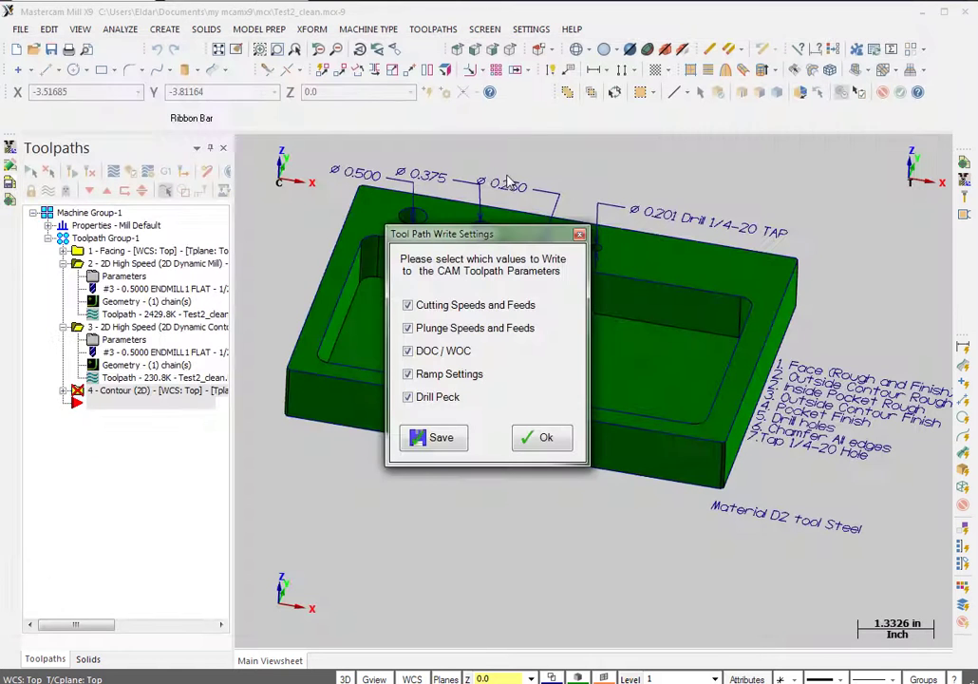
click(522, 439)
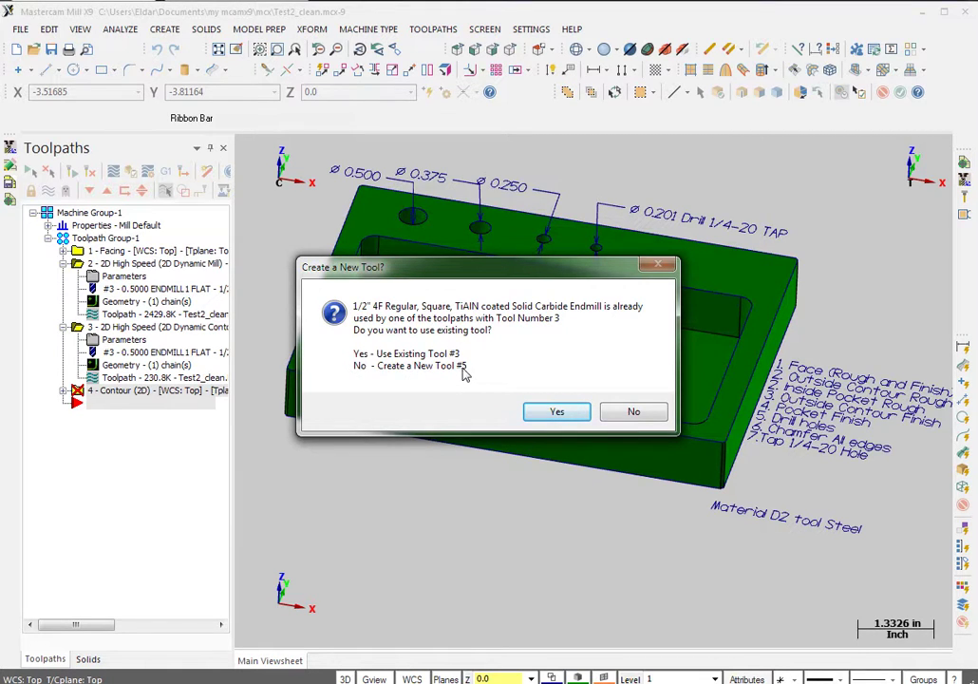
Create new tool 5 and chain the part's outer top edge for the contour.
click(633, 414)
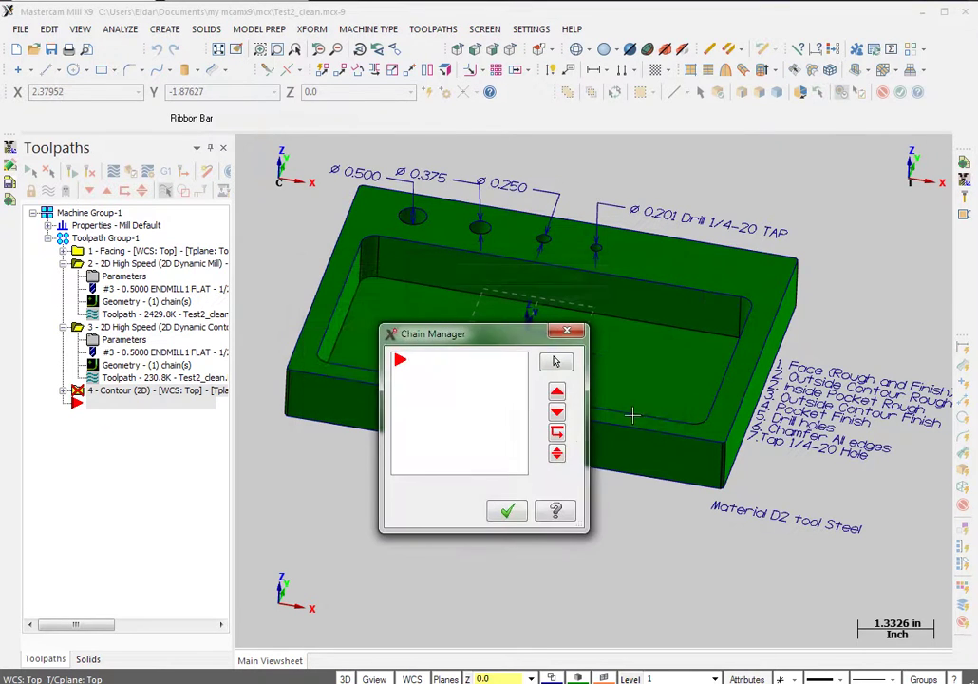
right_click(479, 408)
click(517, 415)
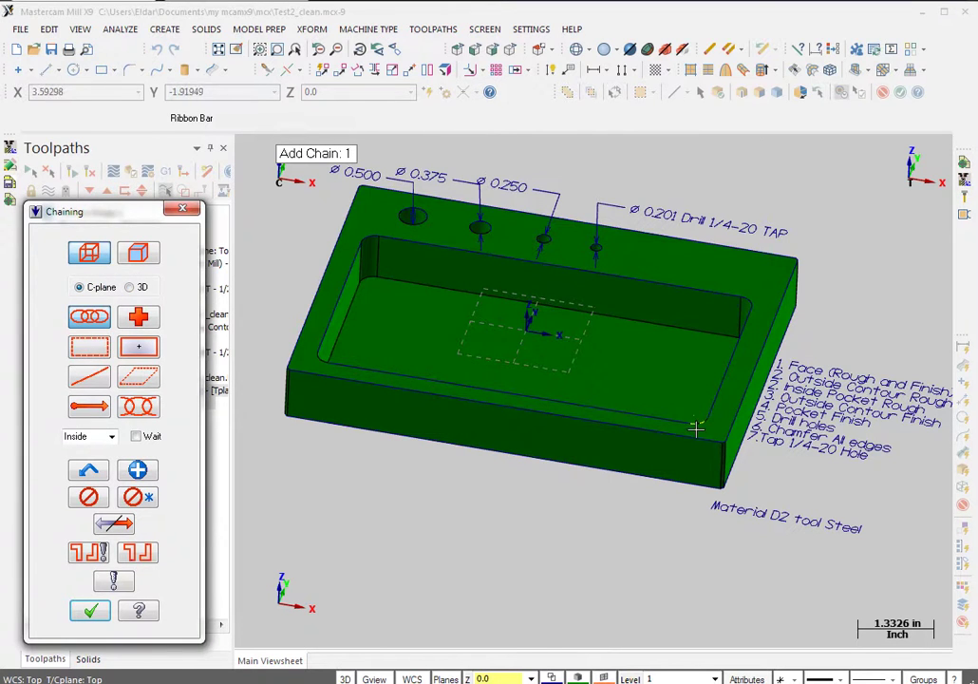
click(560, 349)
click(88, 611)
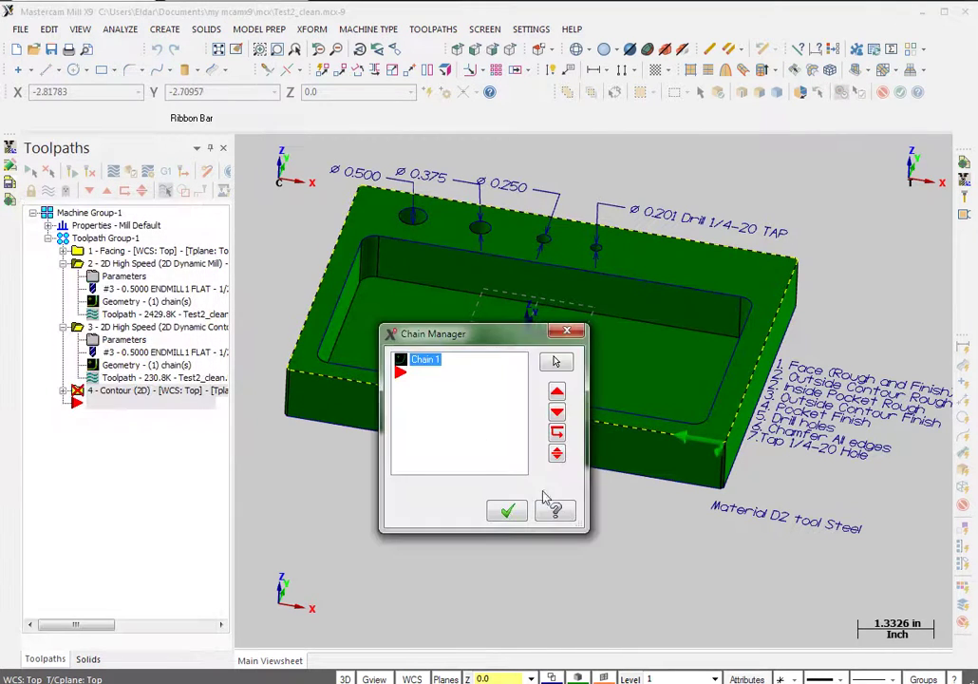
click(504, 510)
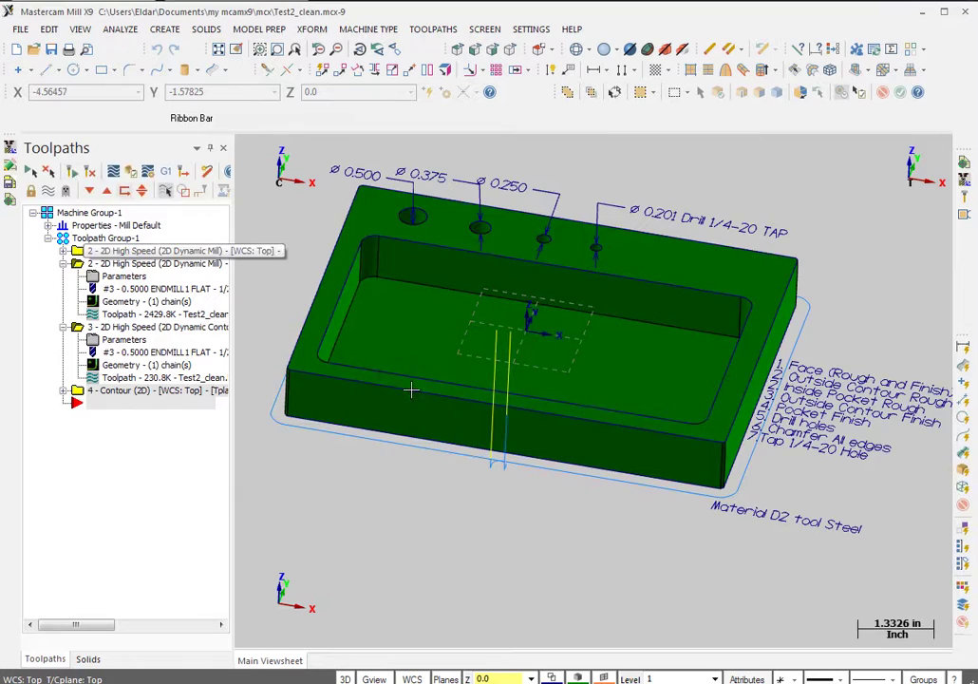
mouse_move(408, 388)
middle_down()
mouse_move(435, 410)
mouse_move(410, 409)
middle_up()
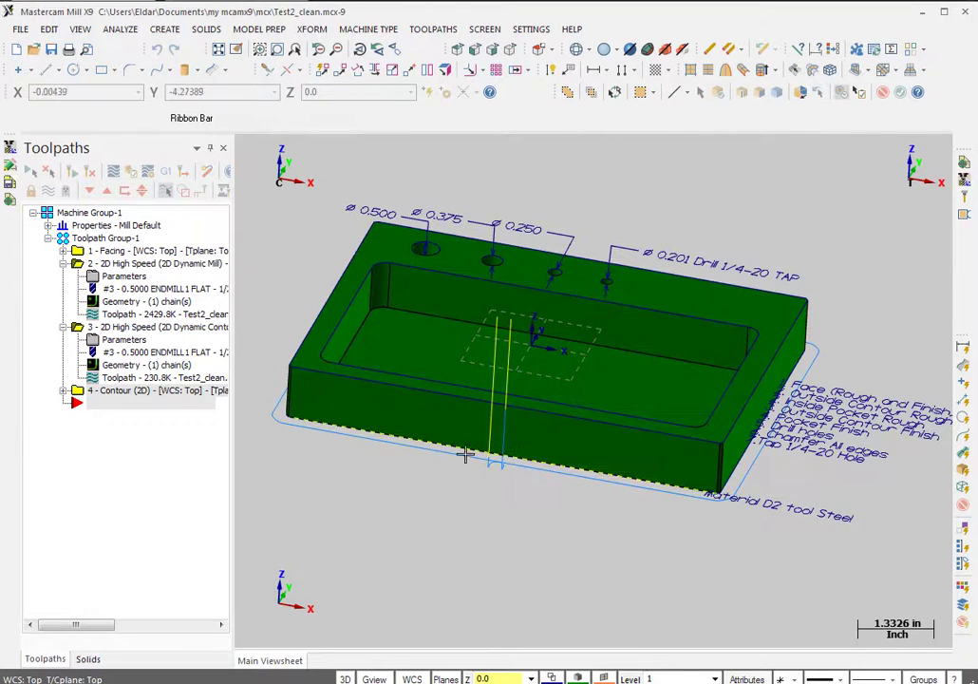
middle_drag(480, 442, 469, 435)
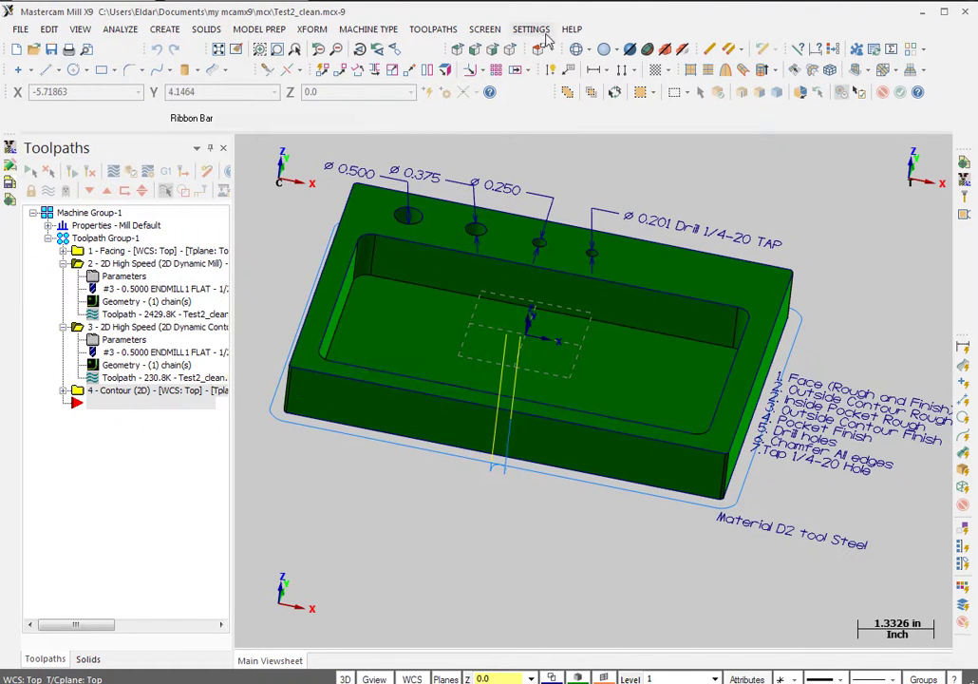
Start a new contour on the pocket's top inside edge using tool 5.
click(433, 28)
click(432, 48)
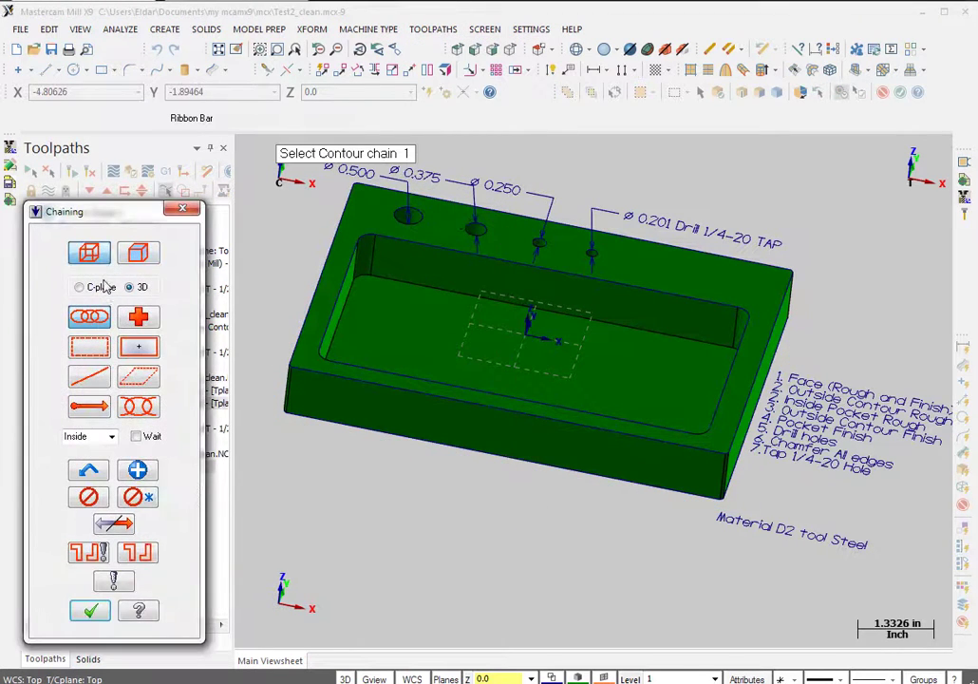
click(705, 304)
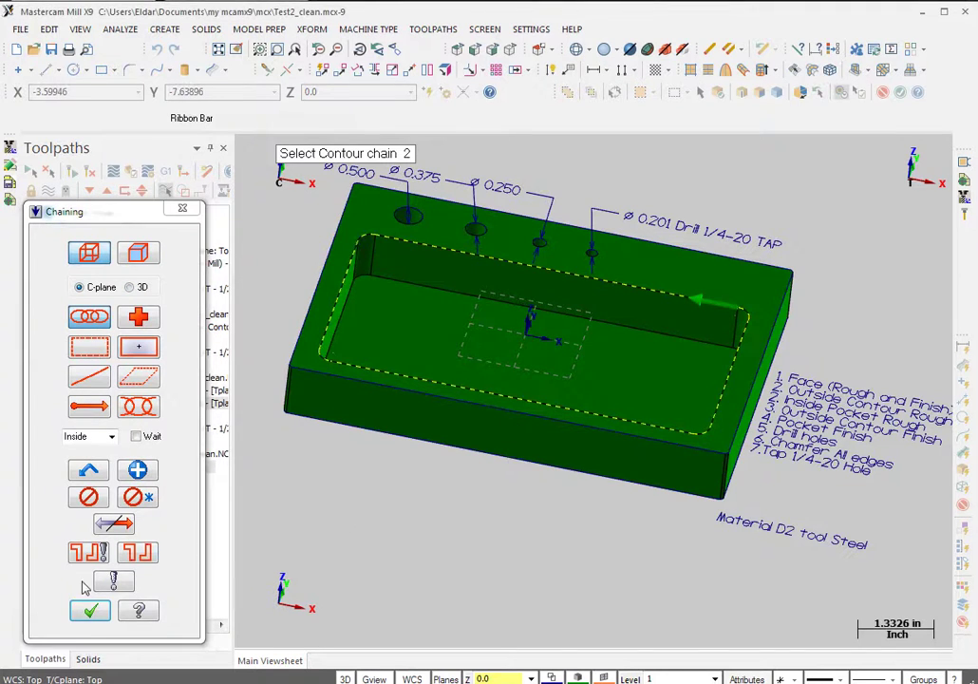
click(89, 611)
click(124, 157)
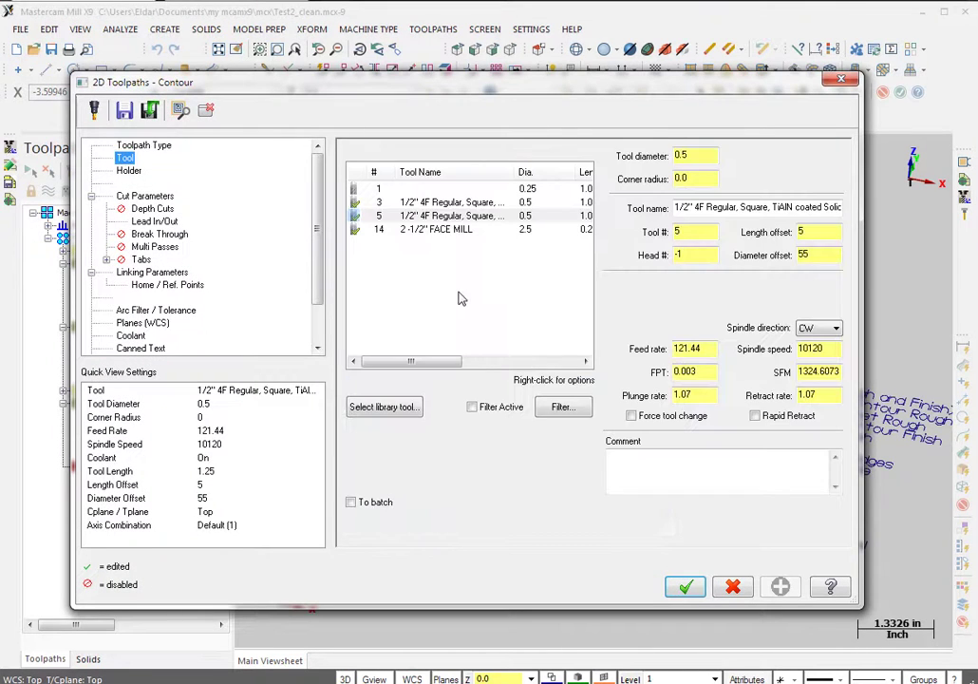
click(390, 216)
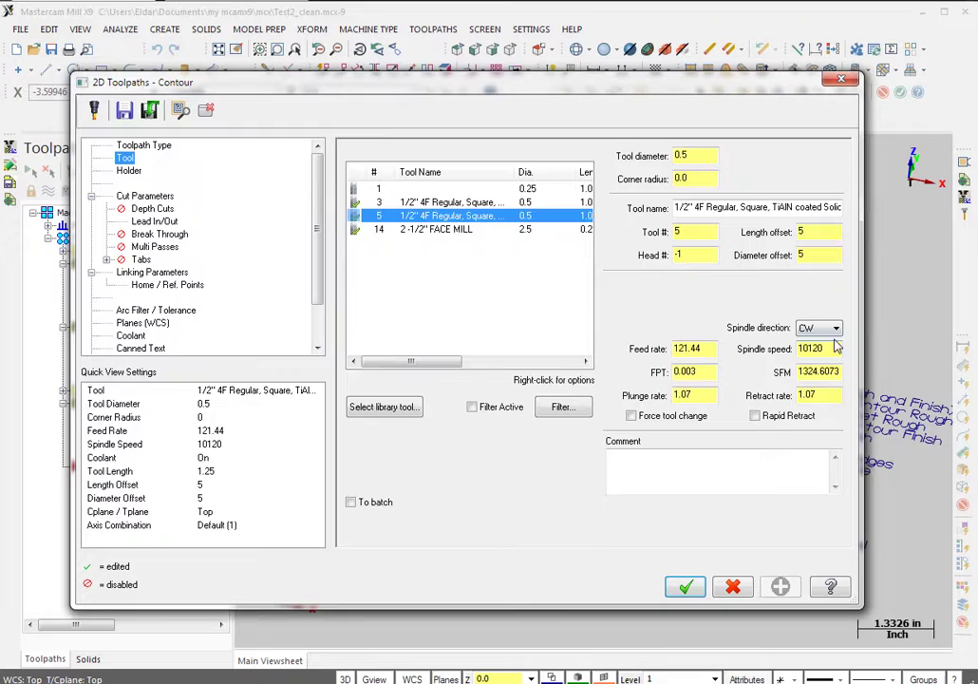
click(805, 255)
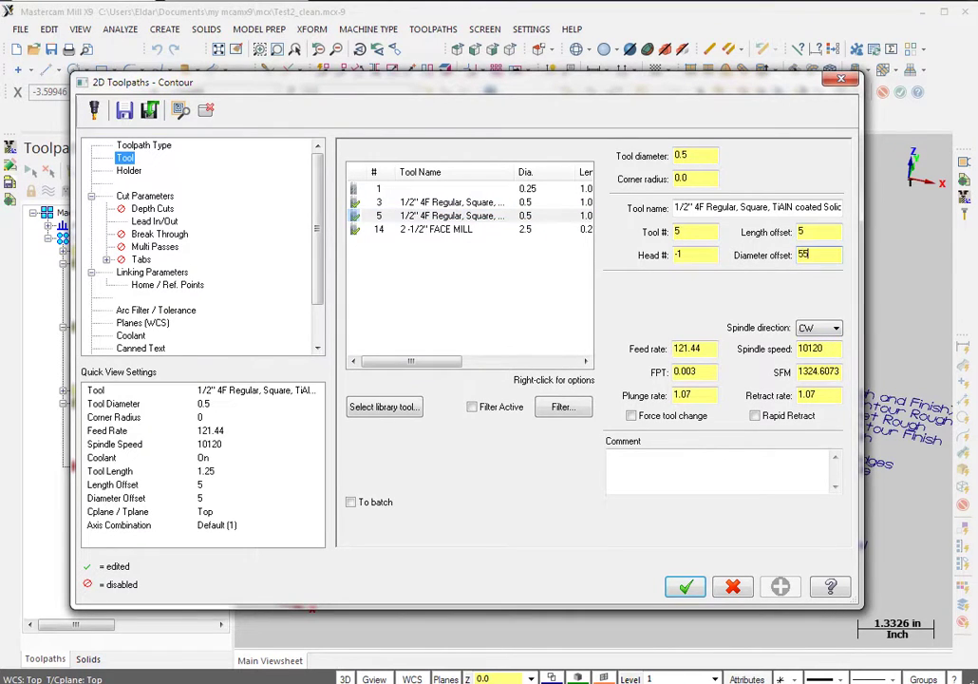
Pick top of stock 0.0 and depth -0.887755 from the model, then accept.
click(144, 196)
click(152, 272)
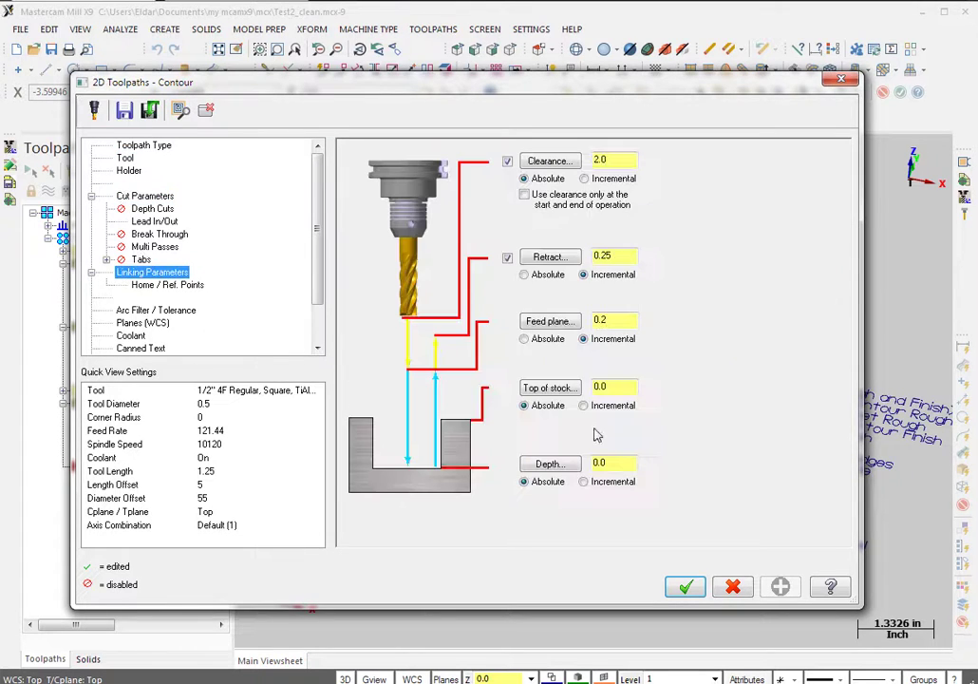
click(553, 391)
click(401, 236)
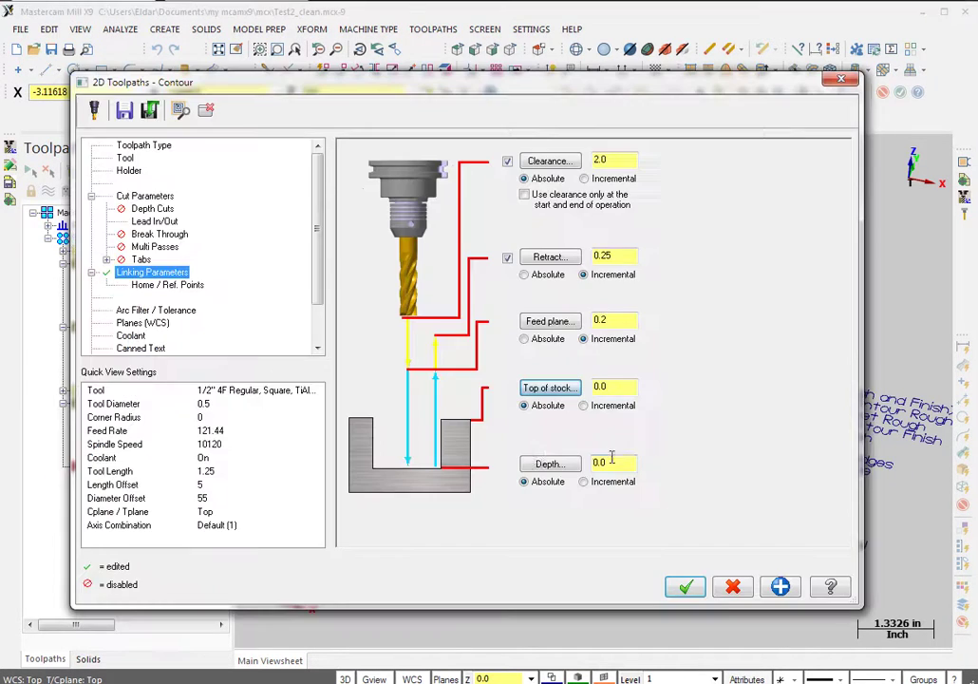
click(551, 463)
click(382, 280)
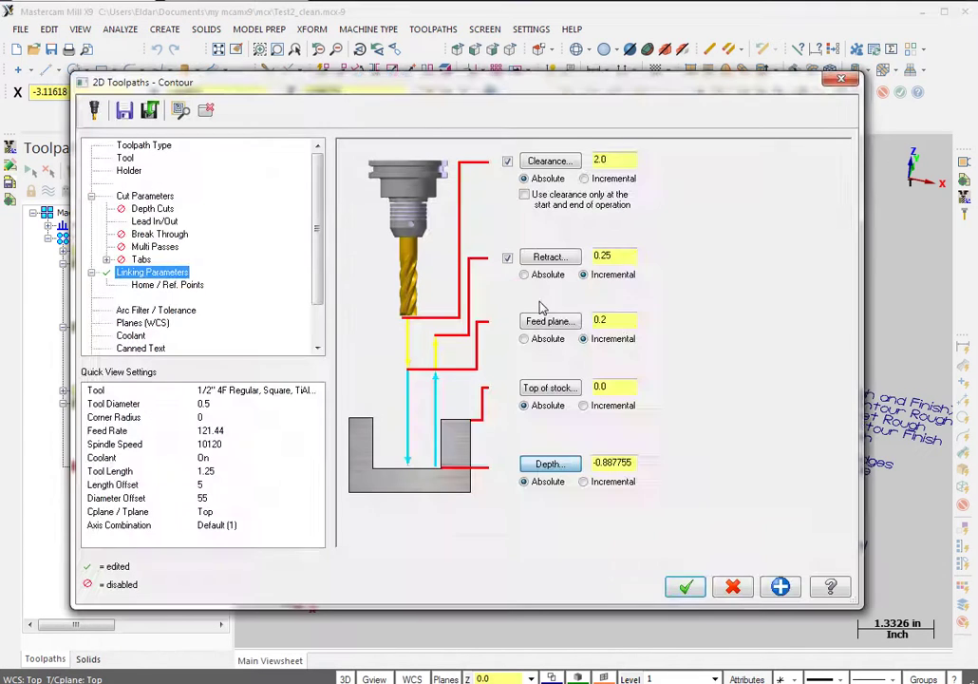
click(152, 221)
click(152, 196)
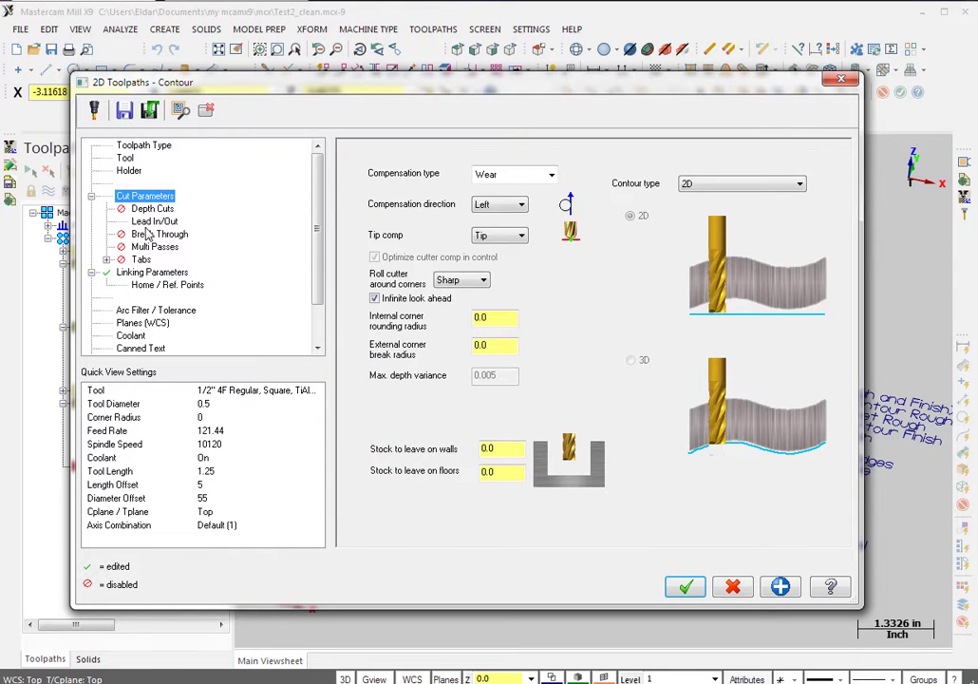
click(684, 585)
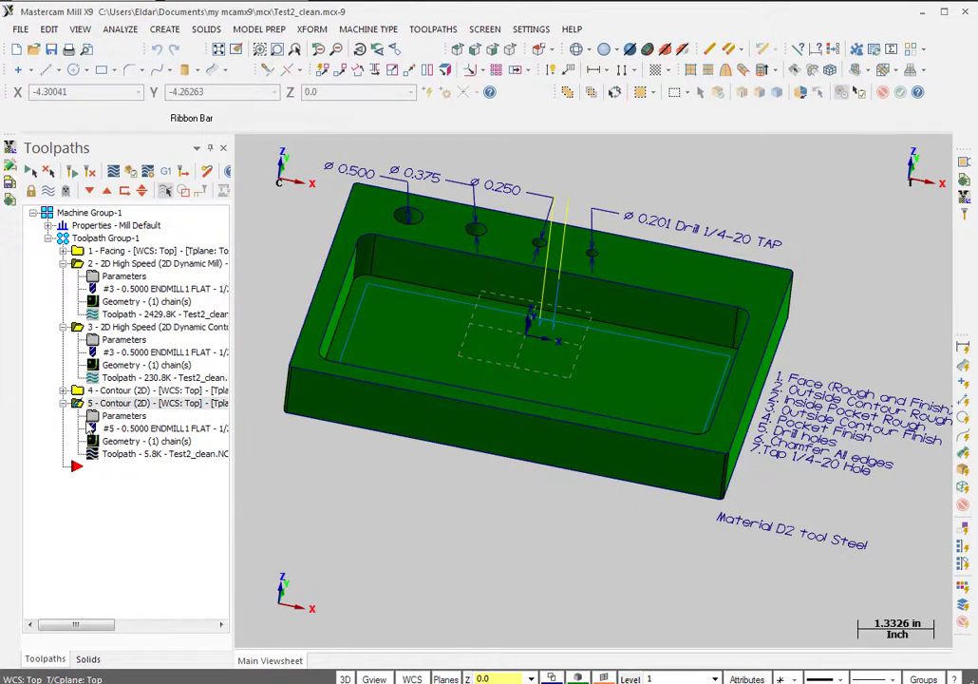
Load operation 5's contour cut into HSMAdvisor with D2 Tool Steel, Hyundai VX400 and the 1/2" 4-flute TiAlN end mill.
click(10, 149)
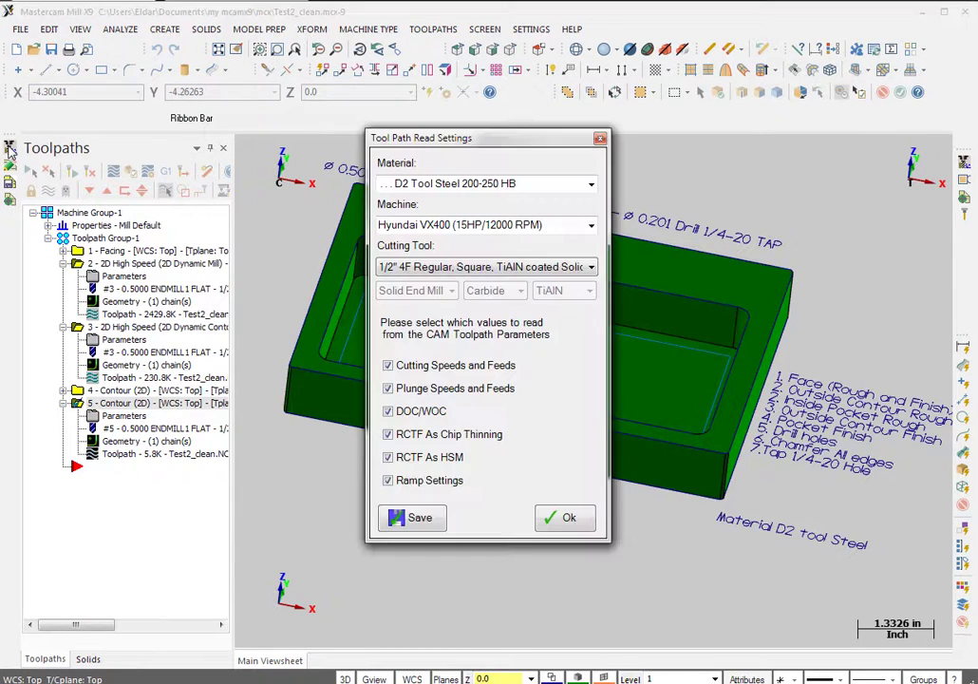
click(477, 270)
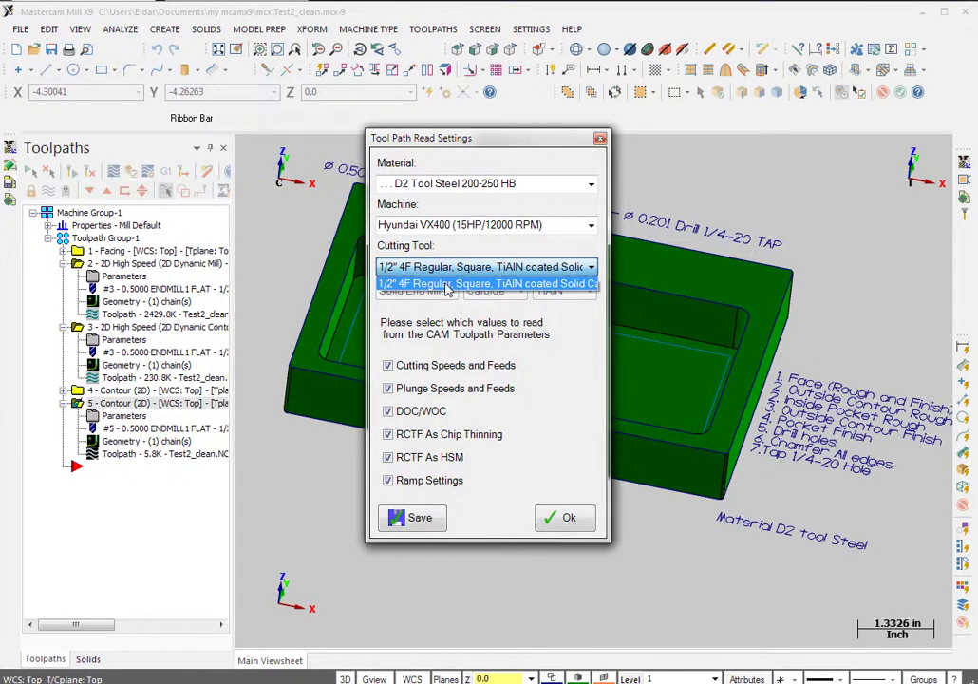
click(415, 269)
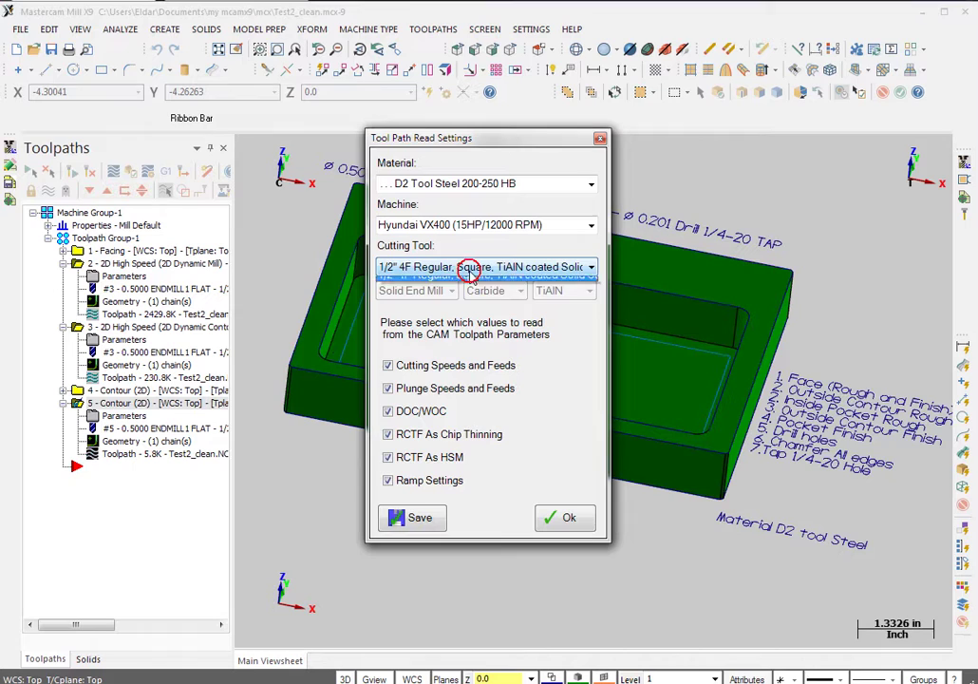
click(465, 269)
click(468, 284)
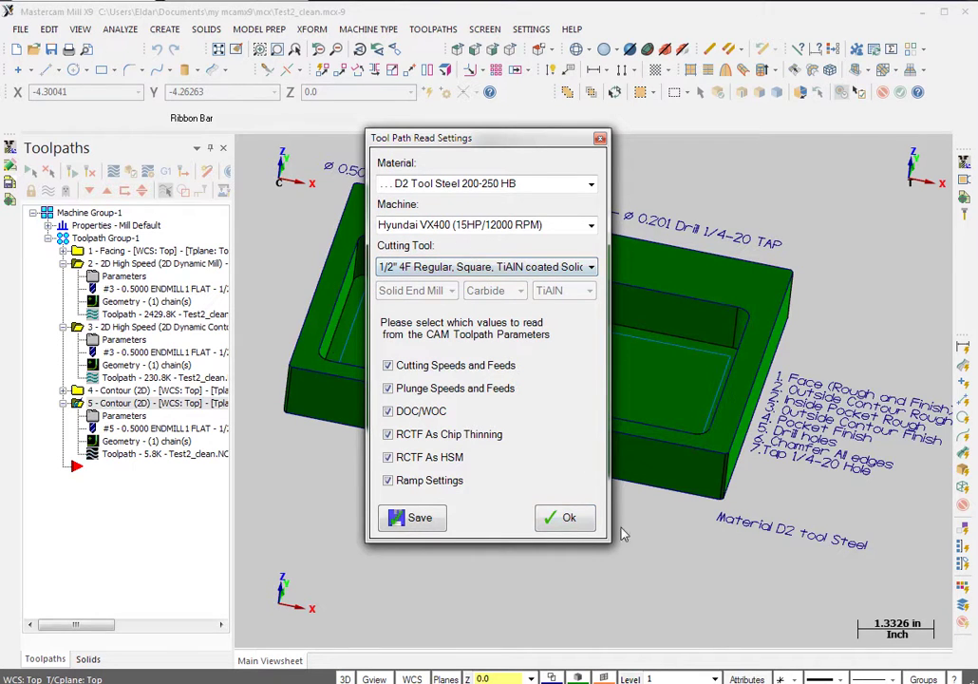
click(564, 517)
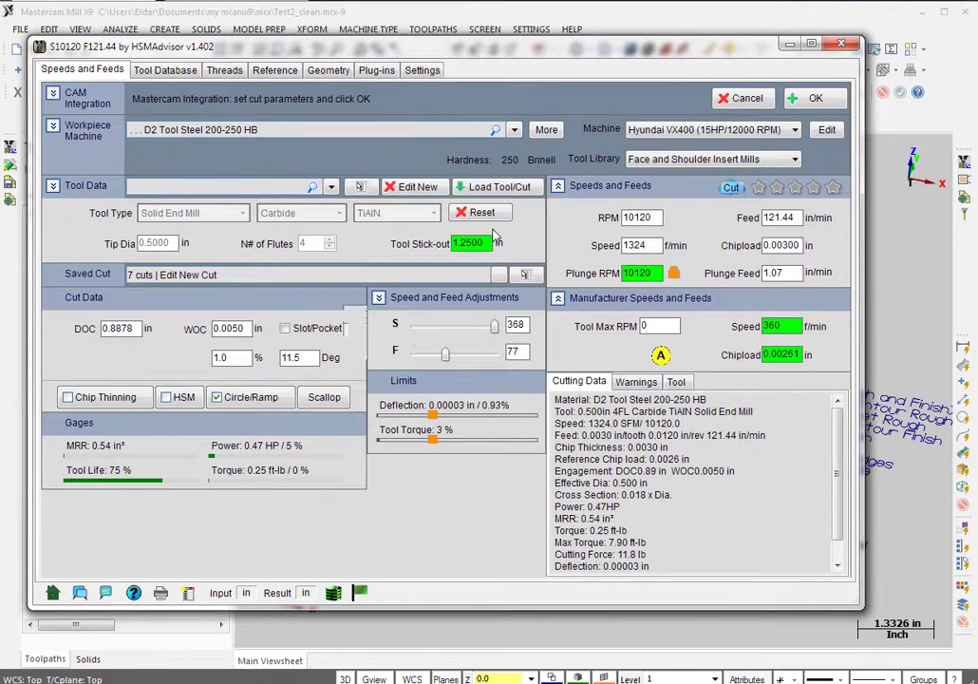
Reset spindle speed, feed rate and plunge feed to HSMAdvisor's recommended values.
click(604, 218)
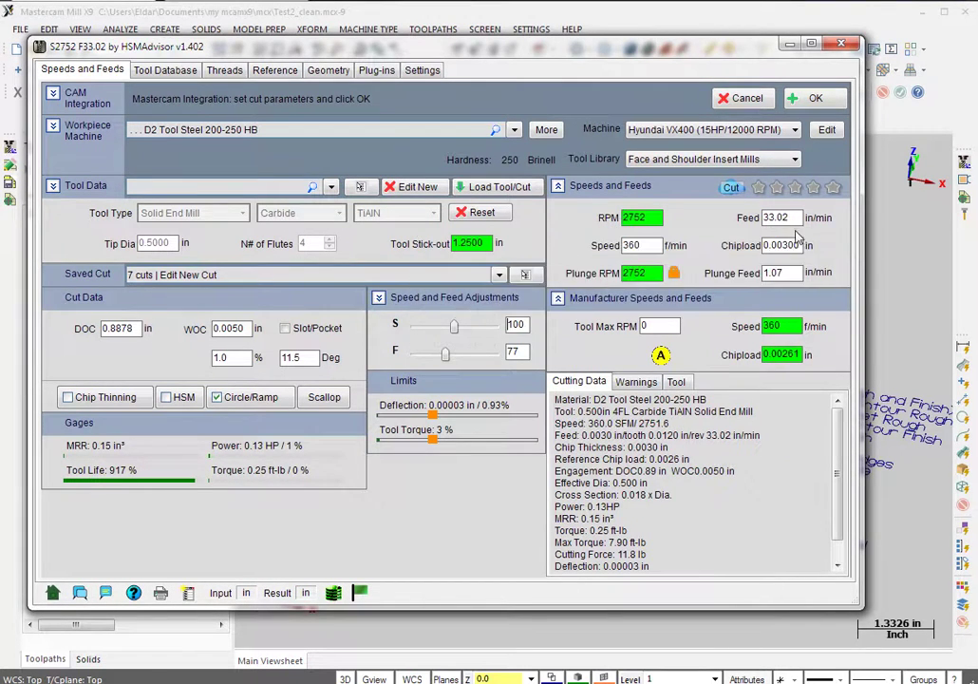
click(748, 216)
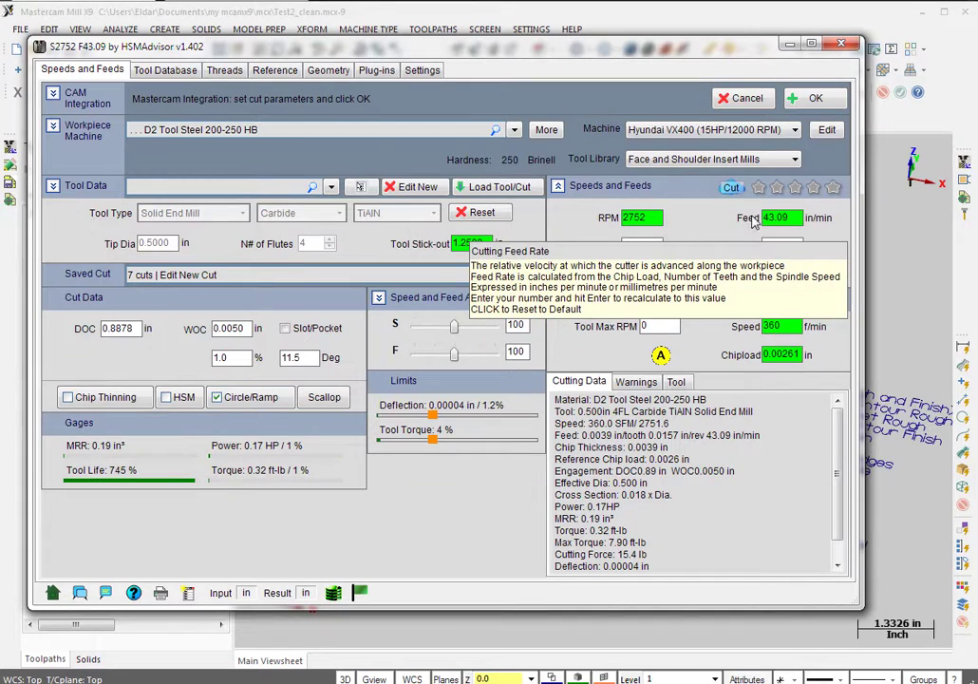
click(750, 273)
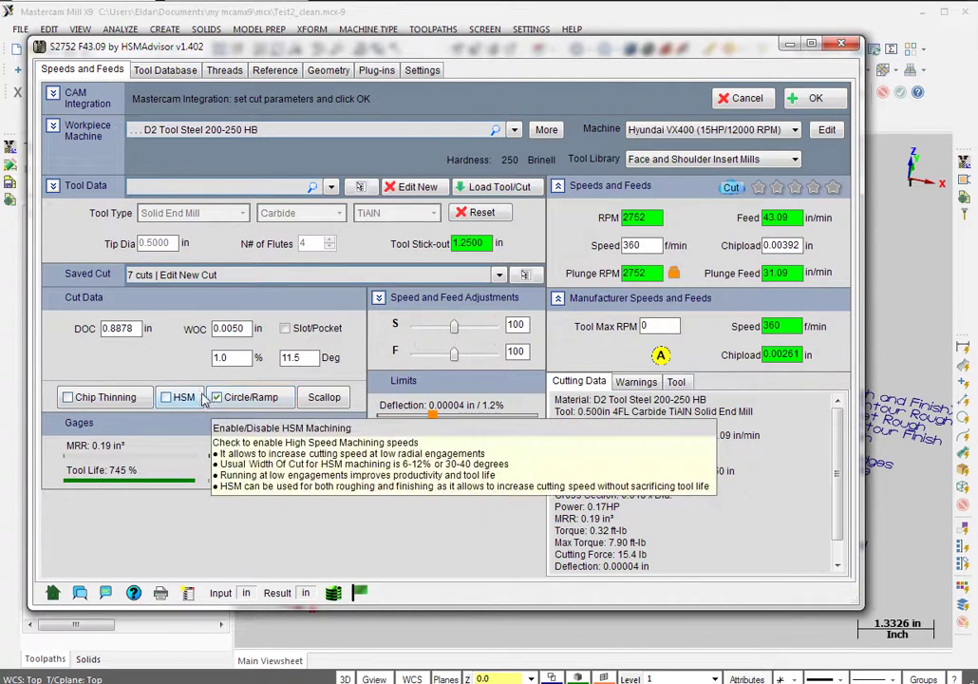
Enable HSM, leave ramping off, and lower feed override to 70% (5503 RPM, 60.33 in/min).
click(167, 397)
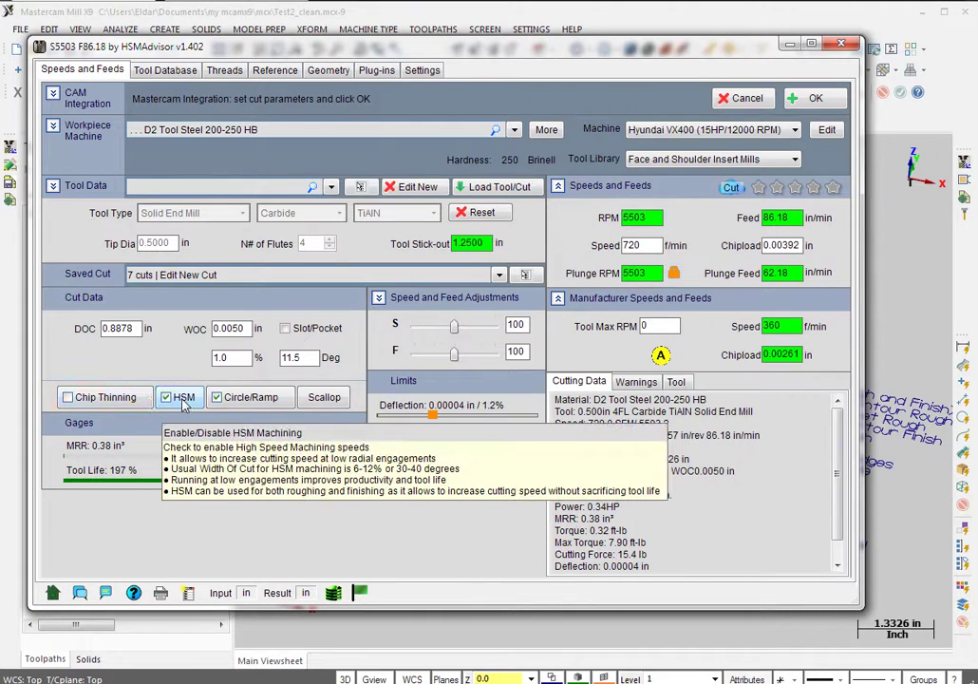
click(252, 397)
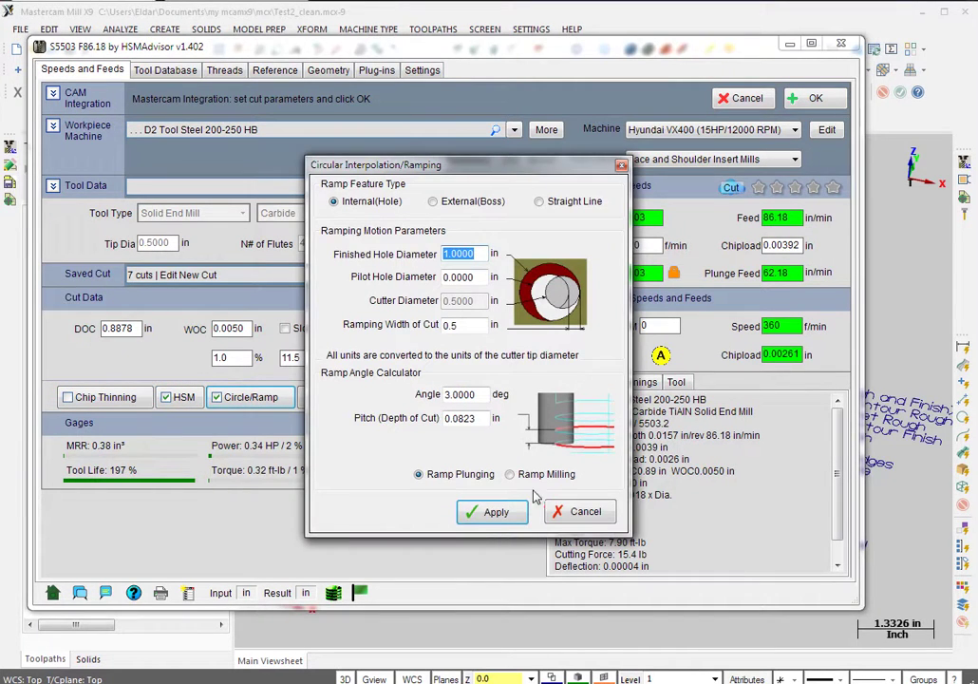
click(579, 513)
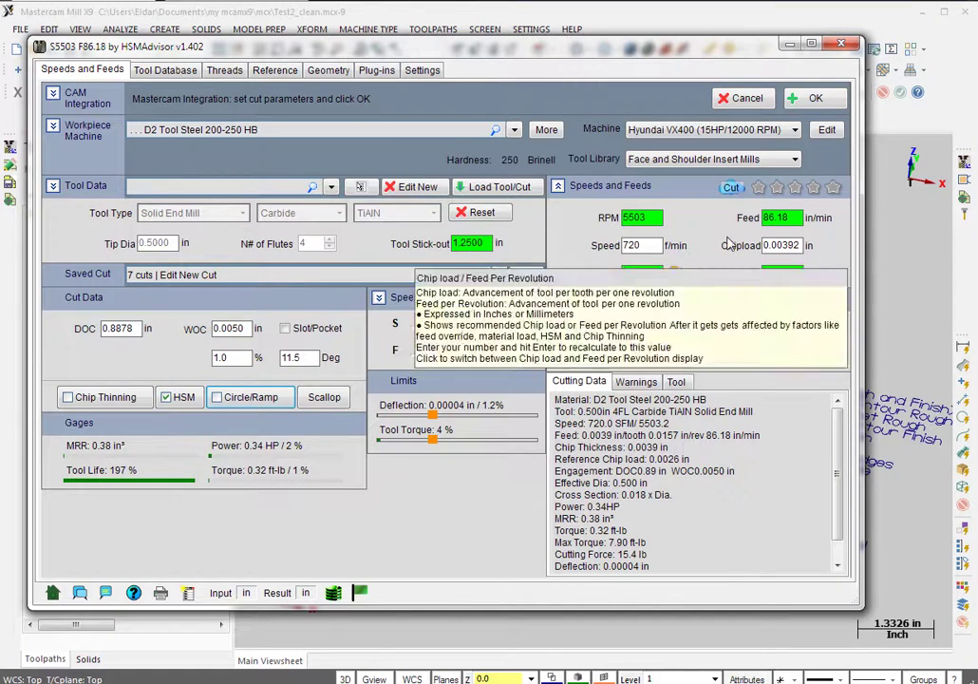
drag(454, 353, 443, 356)
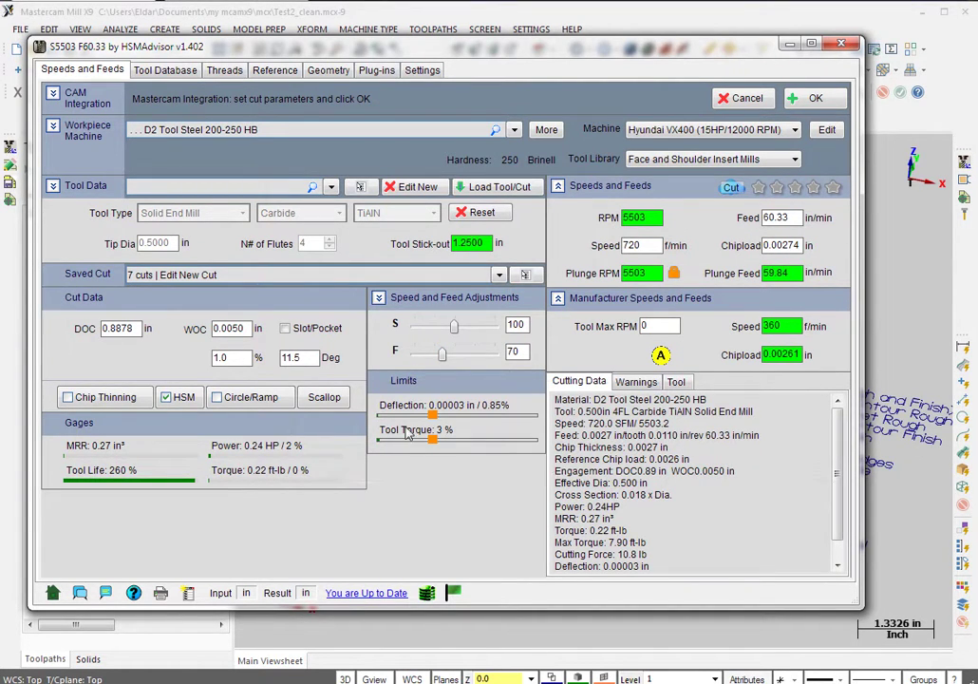
mouse_move(93, 342)
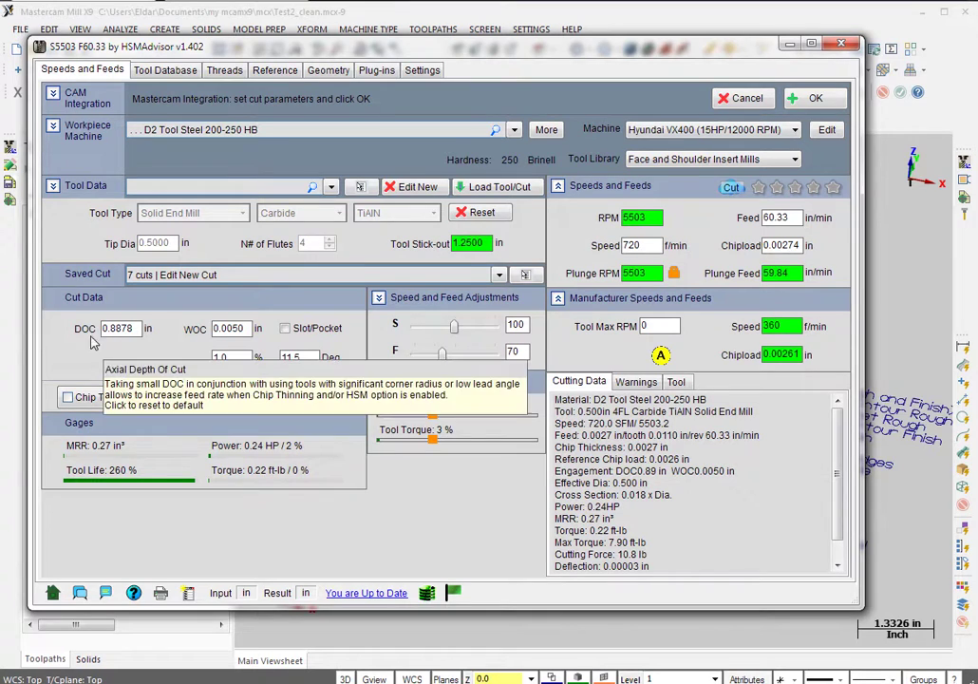
click(678, 382)
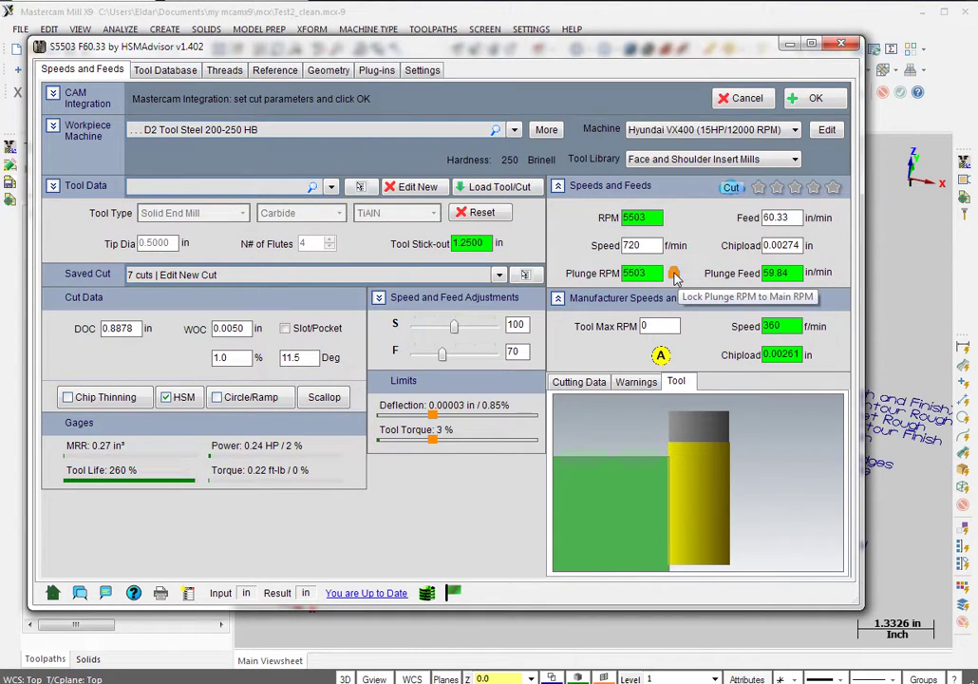
click(674, 273)
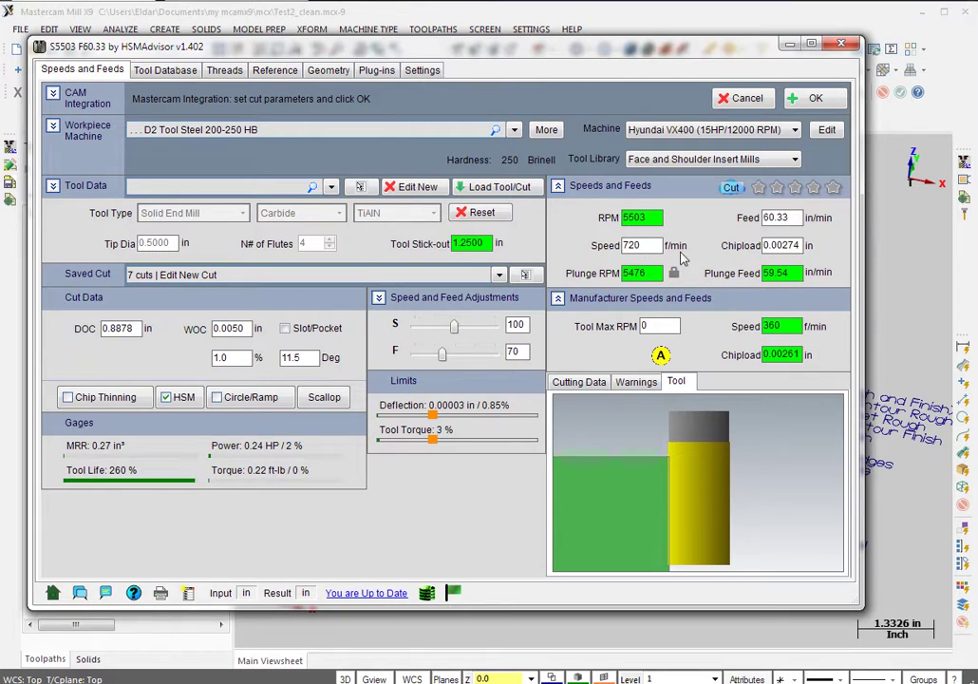
click(674, 273)
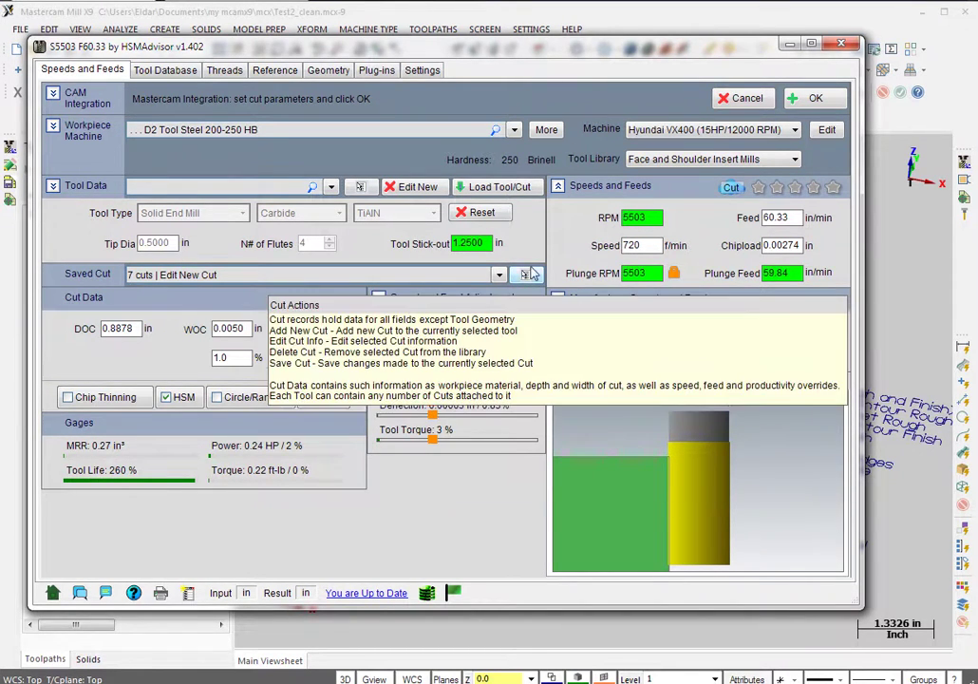
Save a new Finish cut commented 'Finish Wall 3' to the library and accept it for Mastercam.
click(526, 276)
click(575, 282)
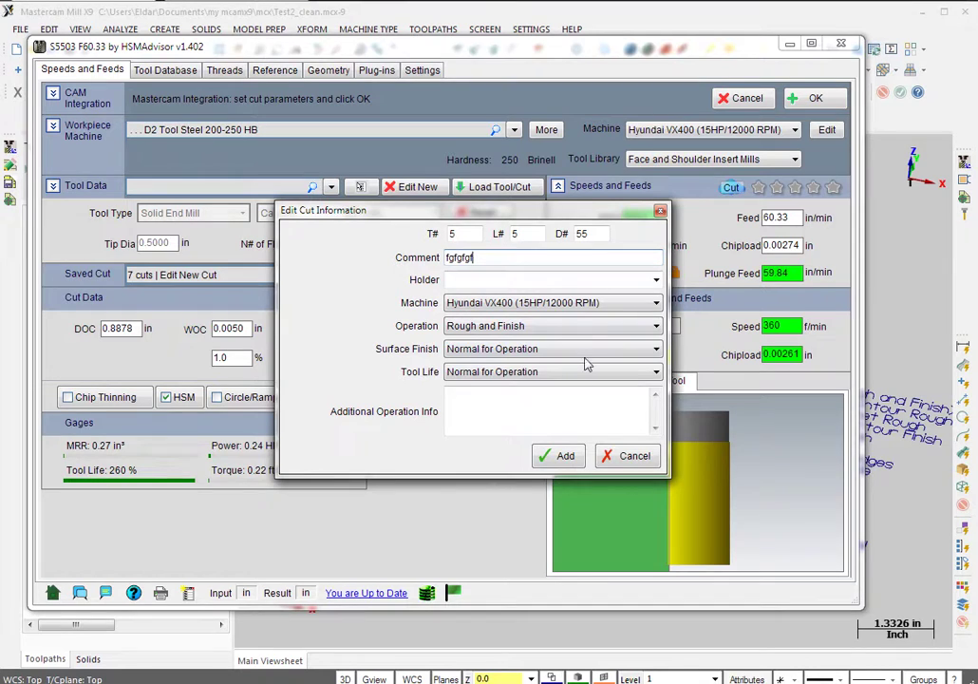
click(526, 325)
click(465, 388)
click(401, 259)
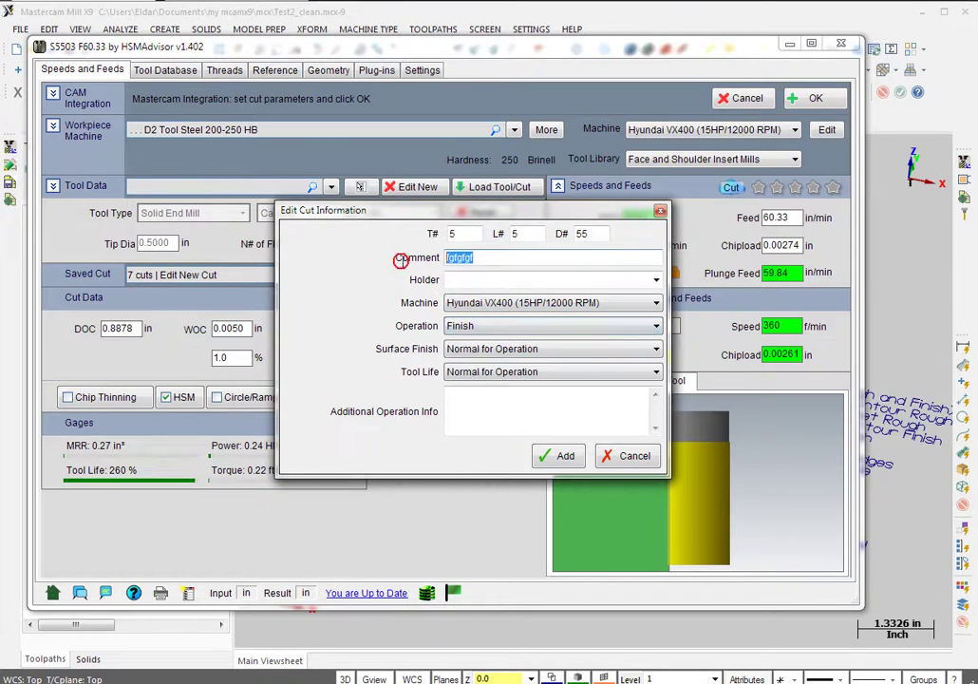
text(FinishWall 3)
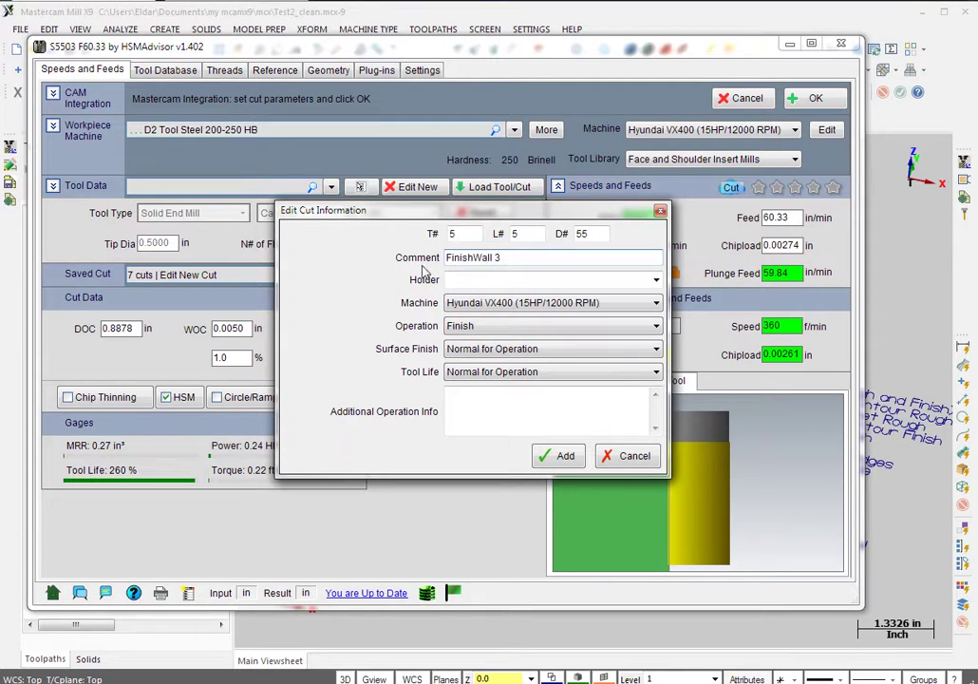
click(480, 257)
click(565, 455)
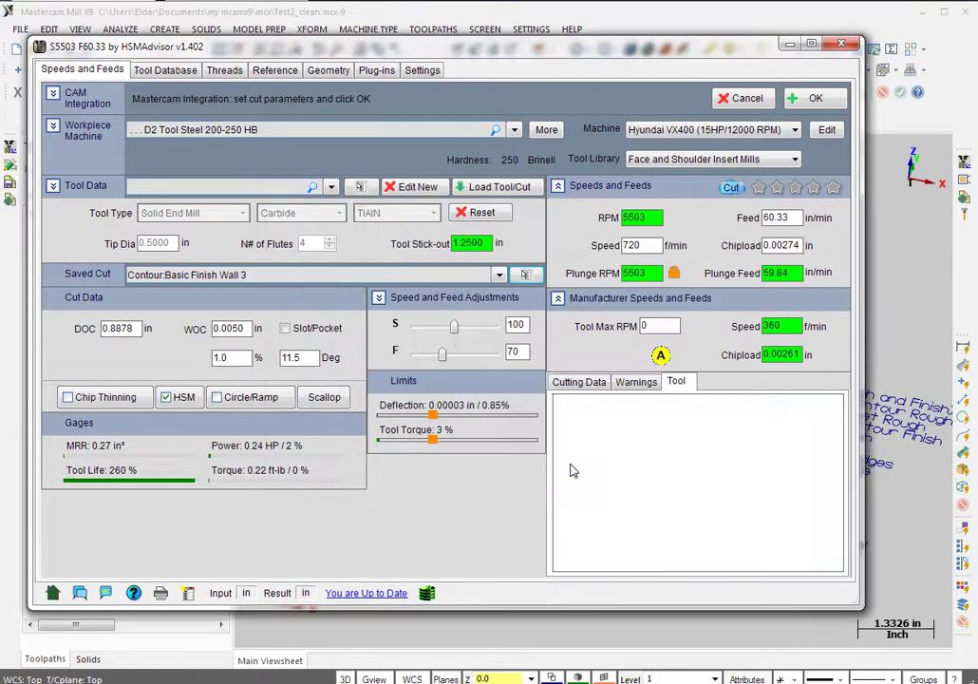
click(812, 99)
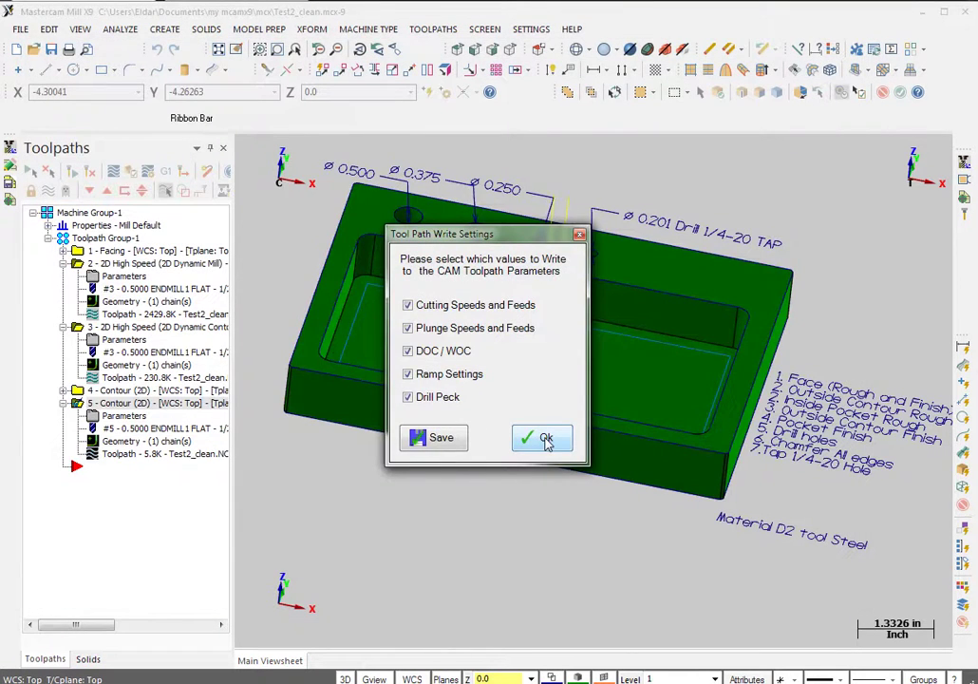
Write the new values into operation 5 and review its tool number, length offset, feed, speed and plunge rate.
click(544, 438)
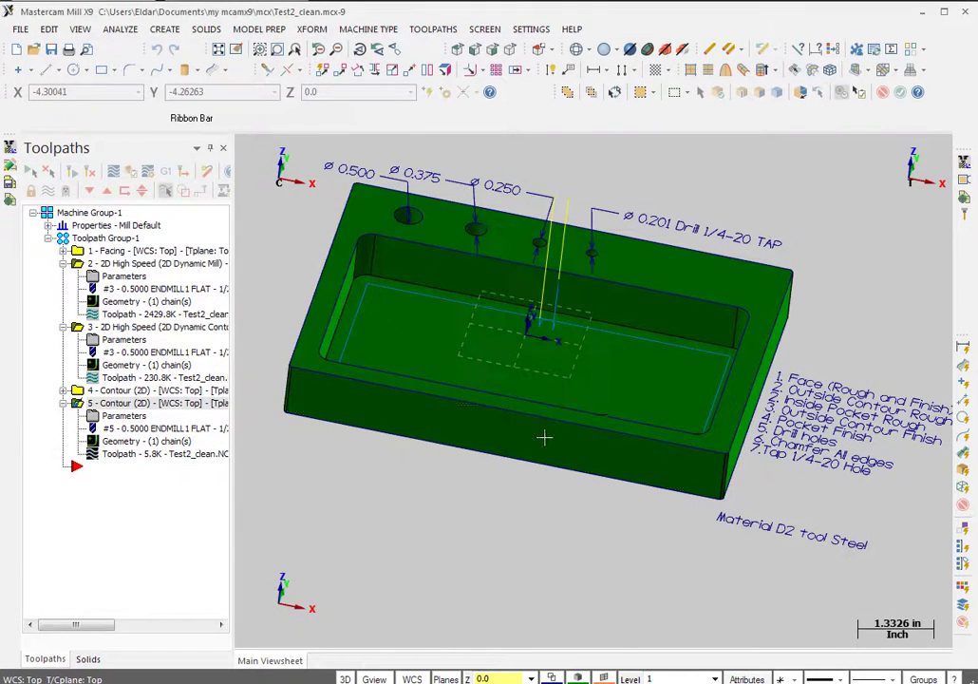
click(106, 417)
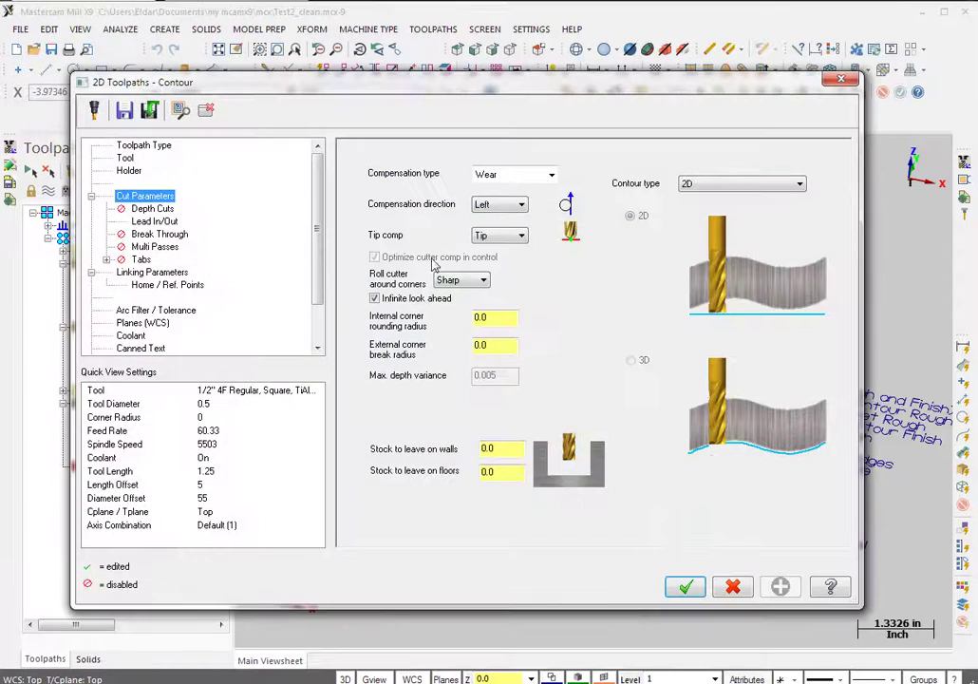
click(125, 157)
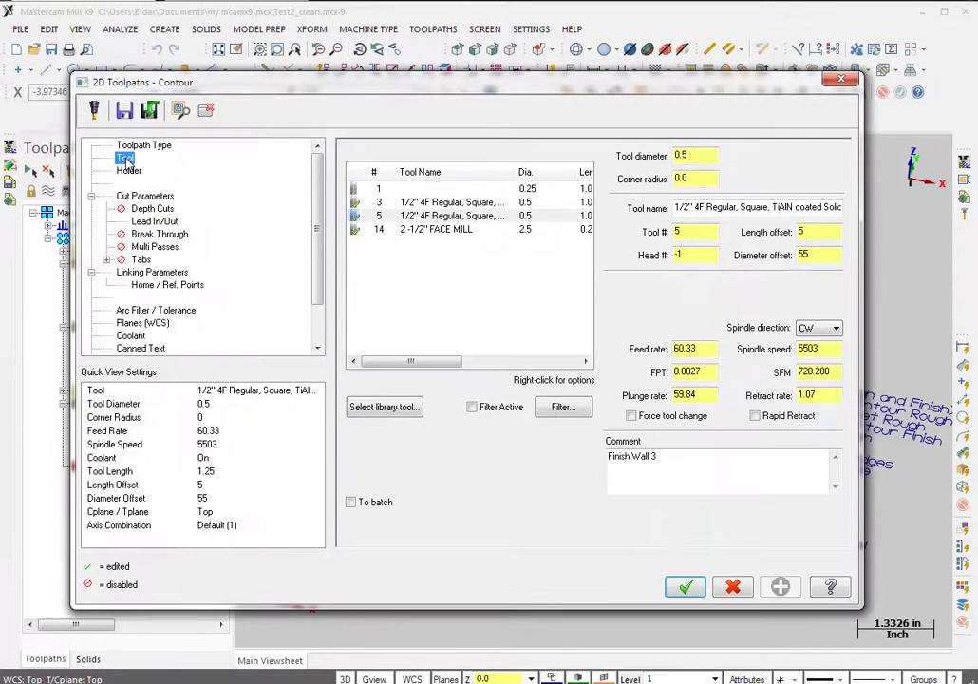
double_click(683, 232)
double_click(804, 233)
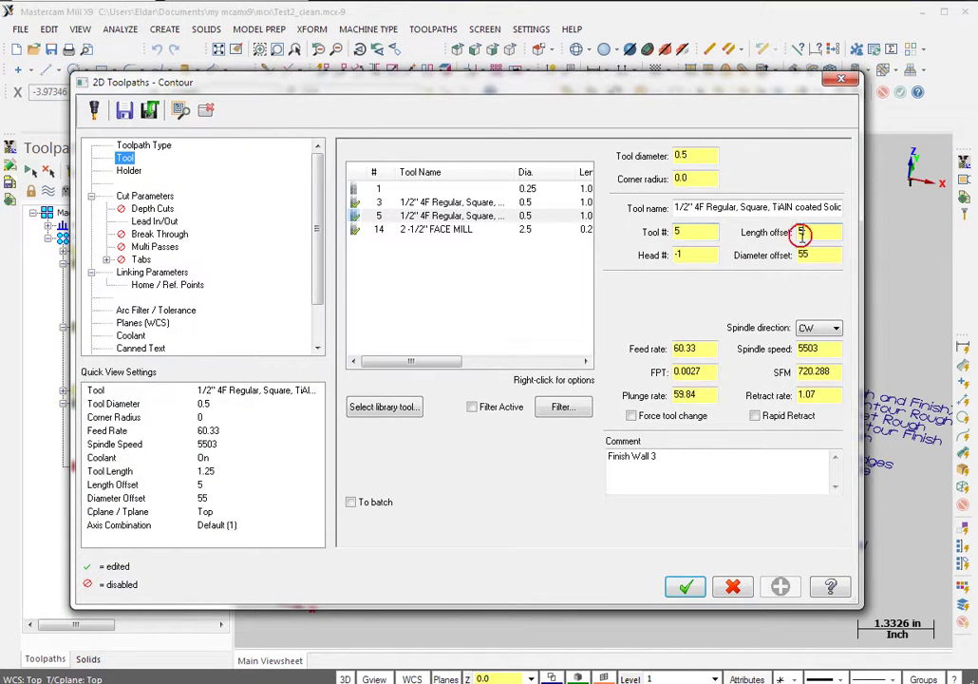
double_click(689, 348)
double_click(807, 349)
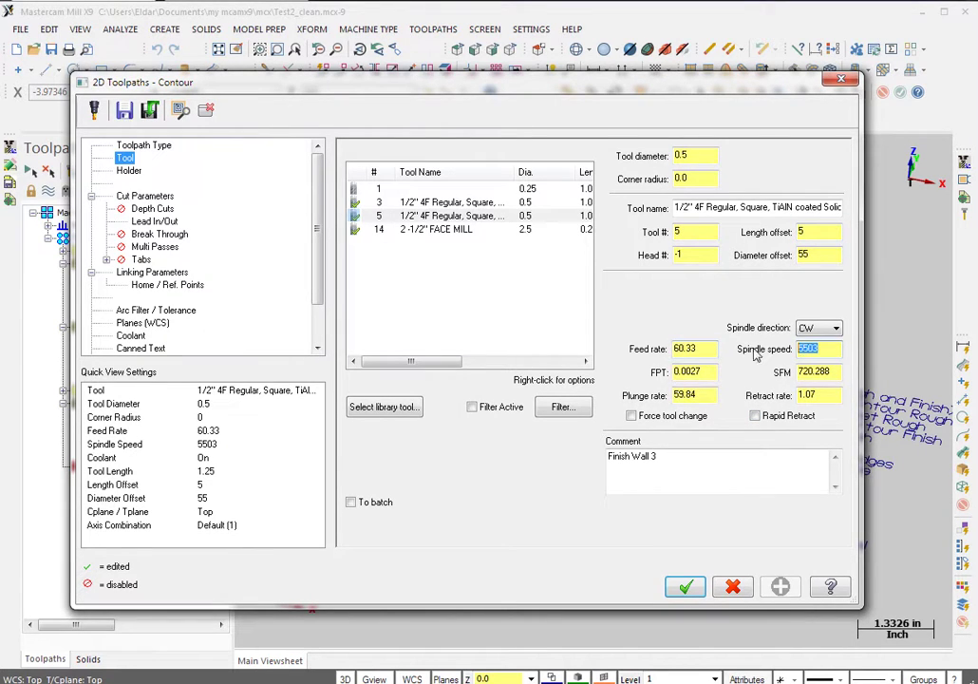
click(699, 393)
double_click(700, 393)
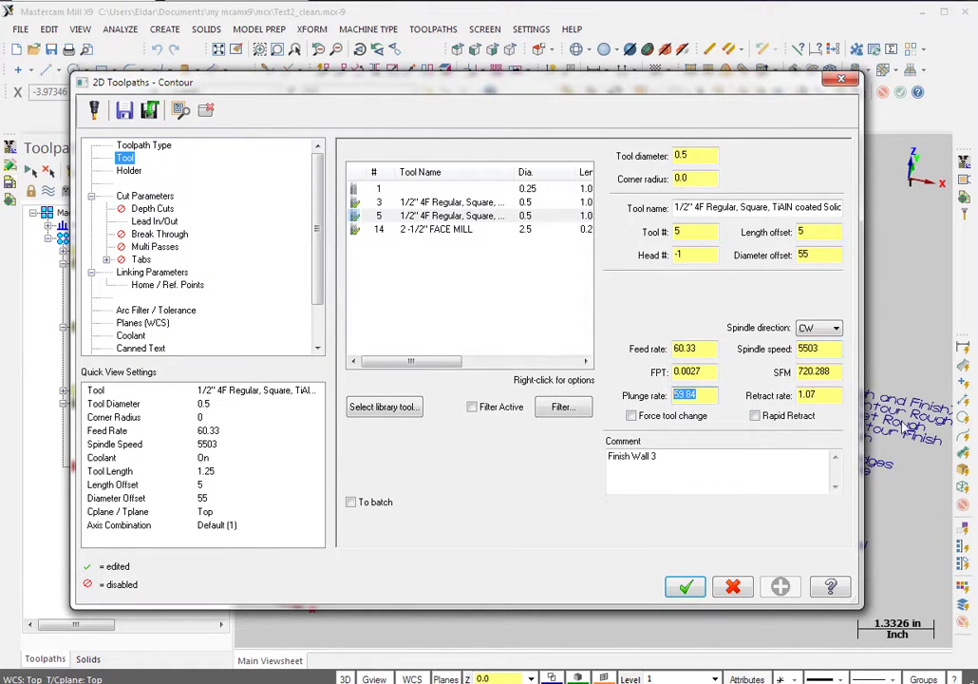
Turn on rapid retract, review the cut and linking parameters, and accept operation 5.
click(754, 417)
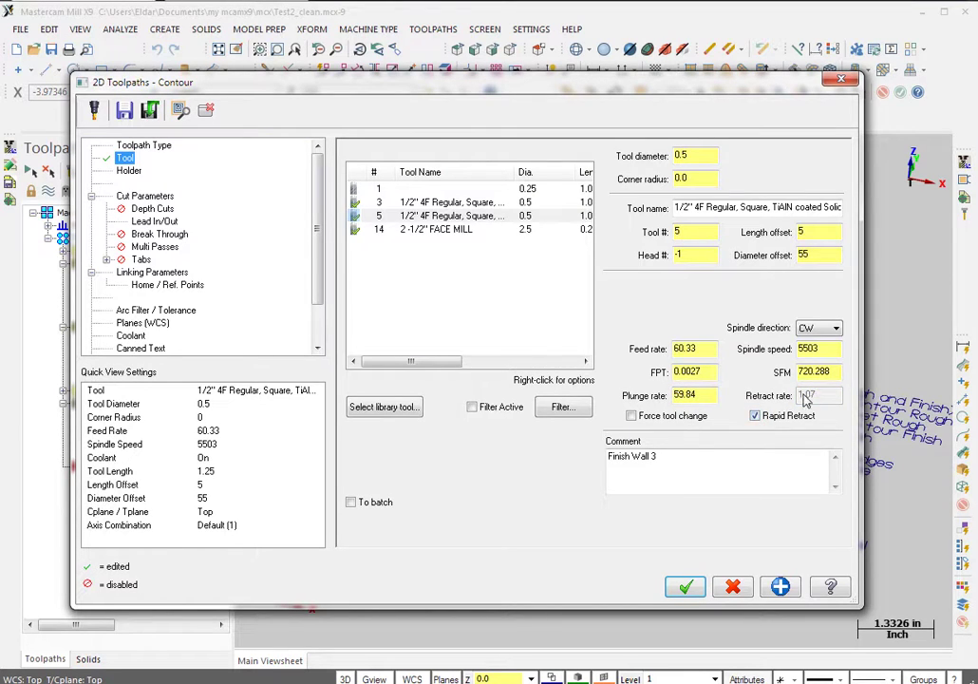
drag(655, 456, 632, 458)
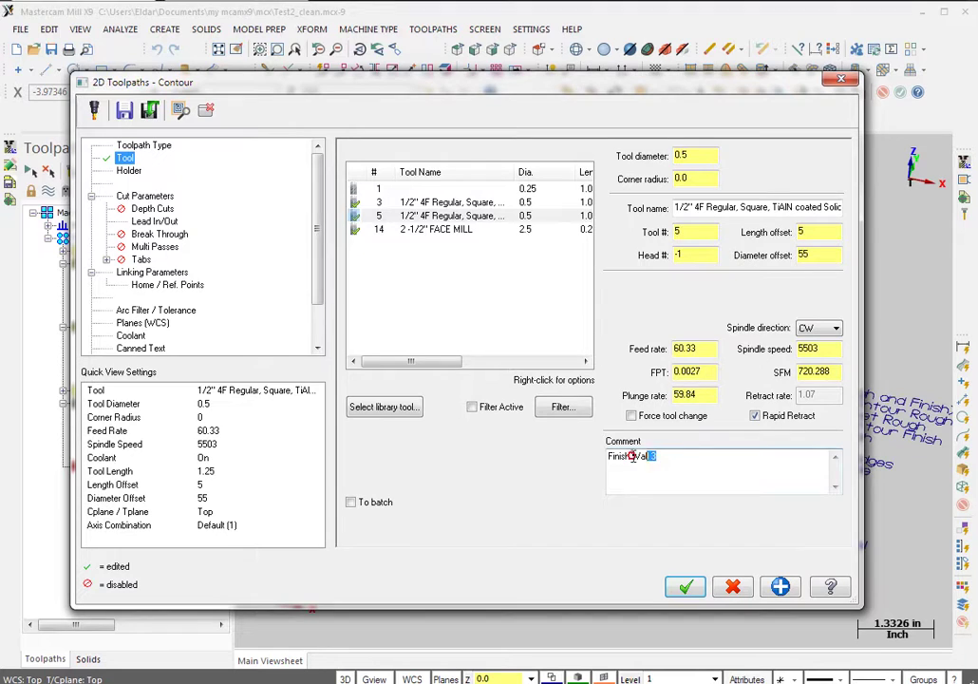
triple_click(642, 459)
click(144, 195)
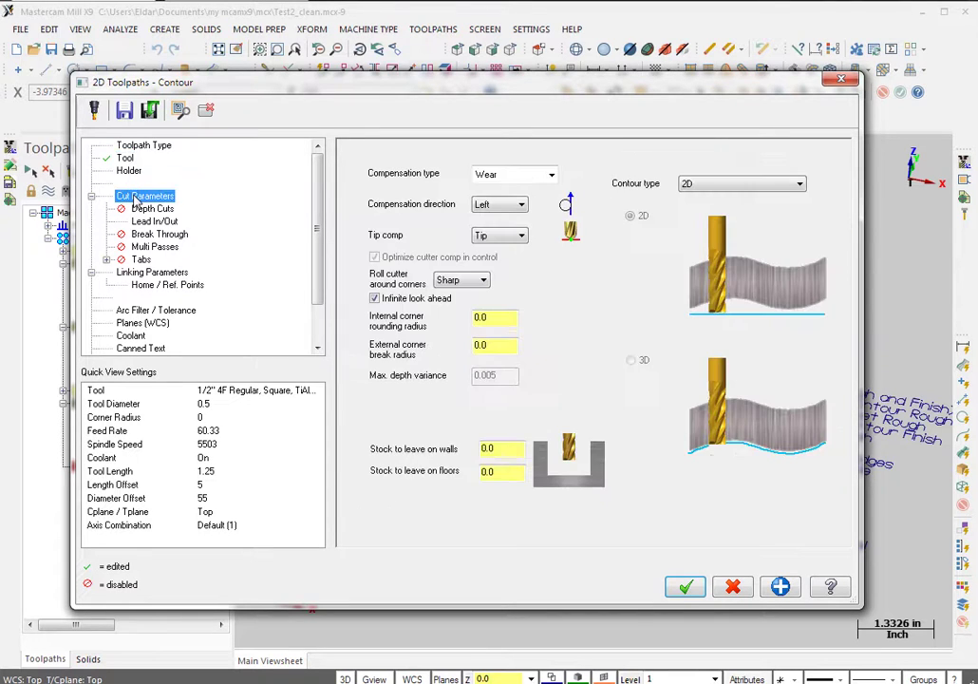
click(137, 272)
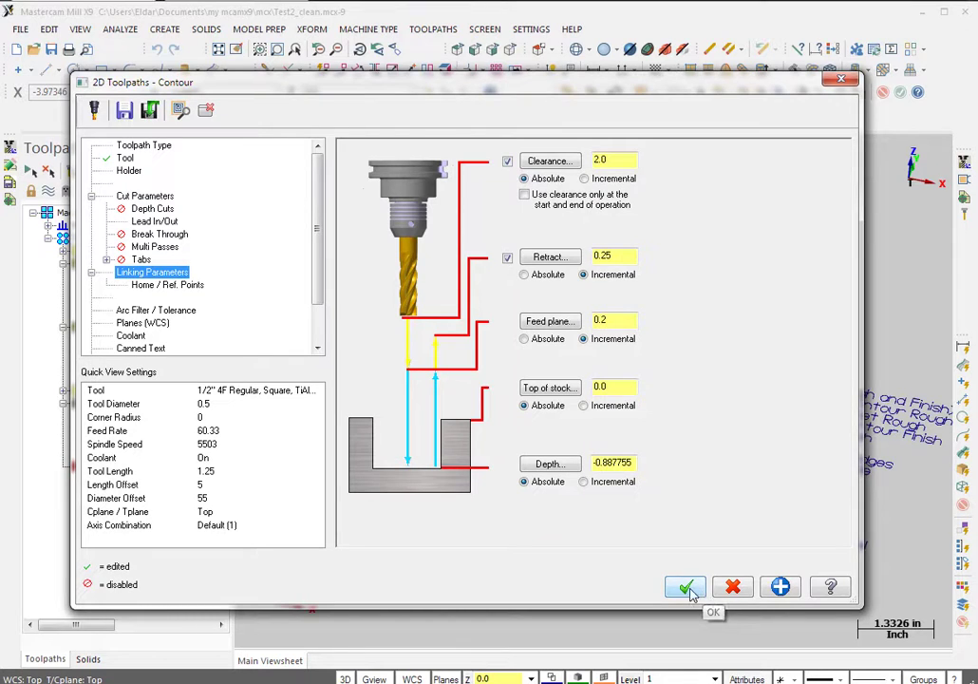
click(683, 586)
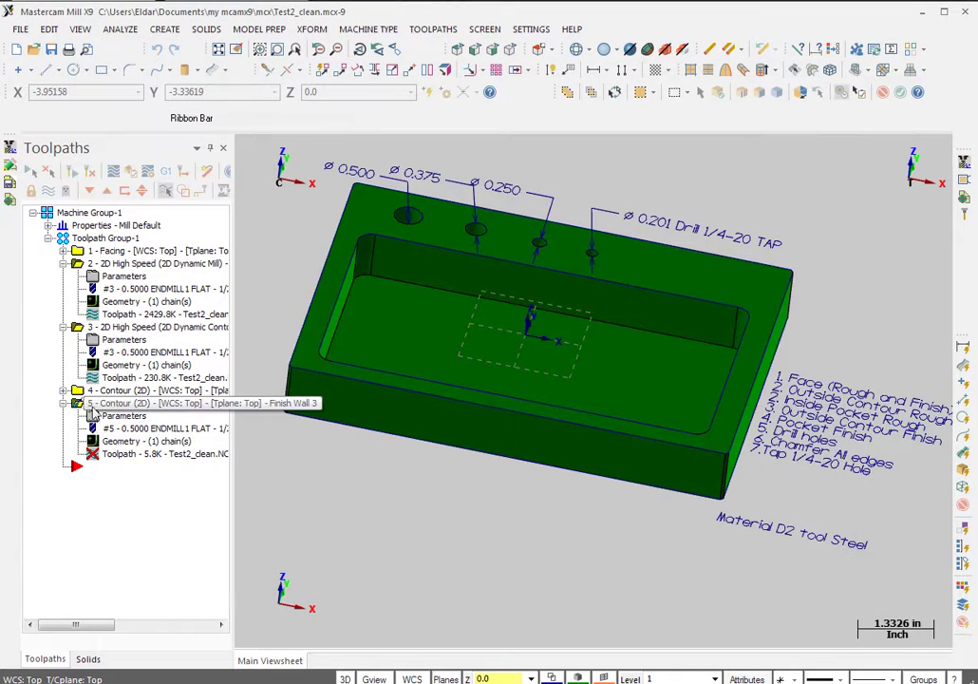
Regenerate operation 5, then pick Finish Wall 3 from HSMAdvisor's Contour > Basic cuts for the 1/2" end mill.
click(75, 171)
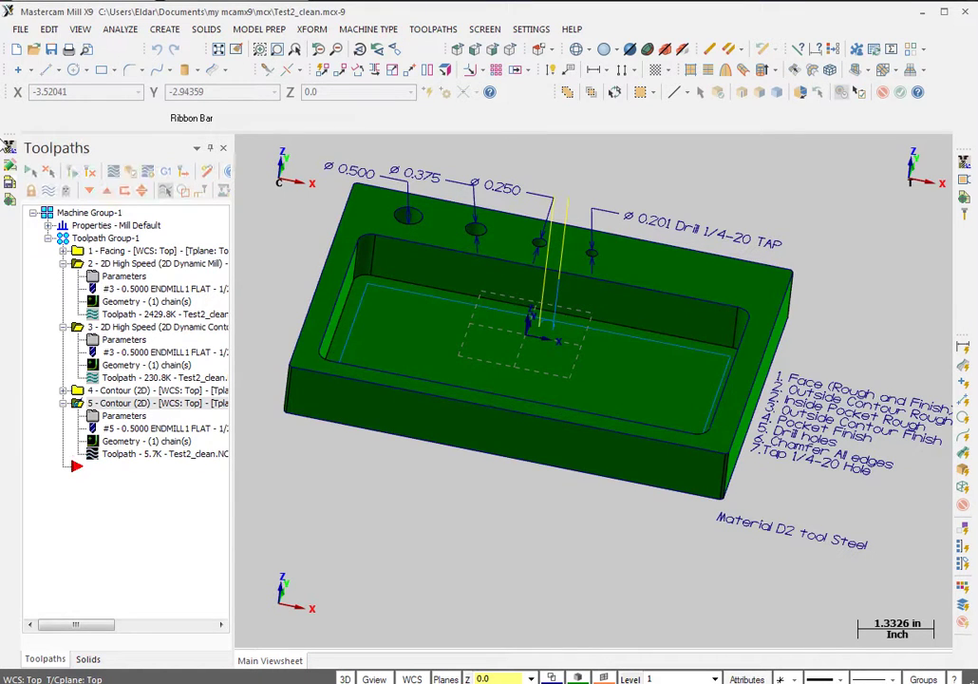
click(11, 201)
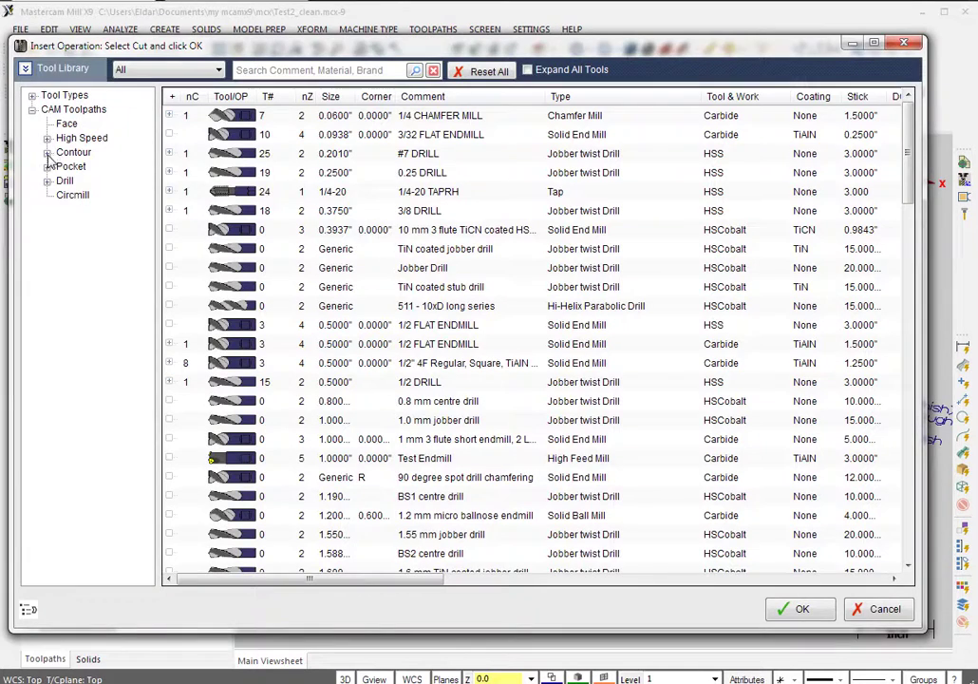
click(73, 152)
click(86, 167)
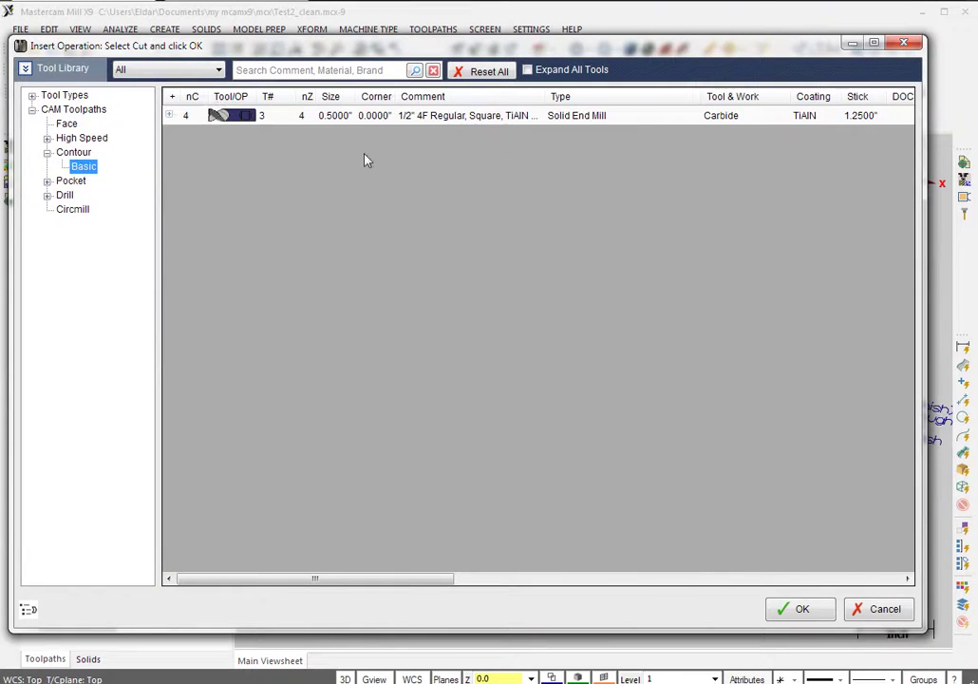
click(479, 120)
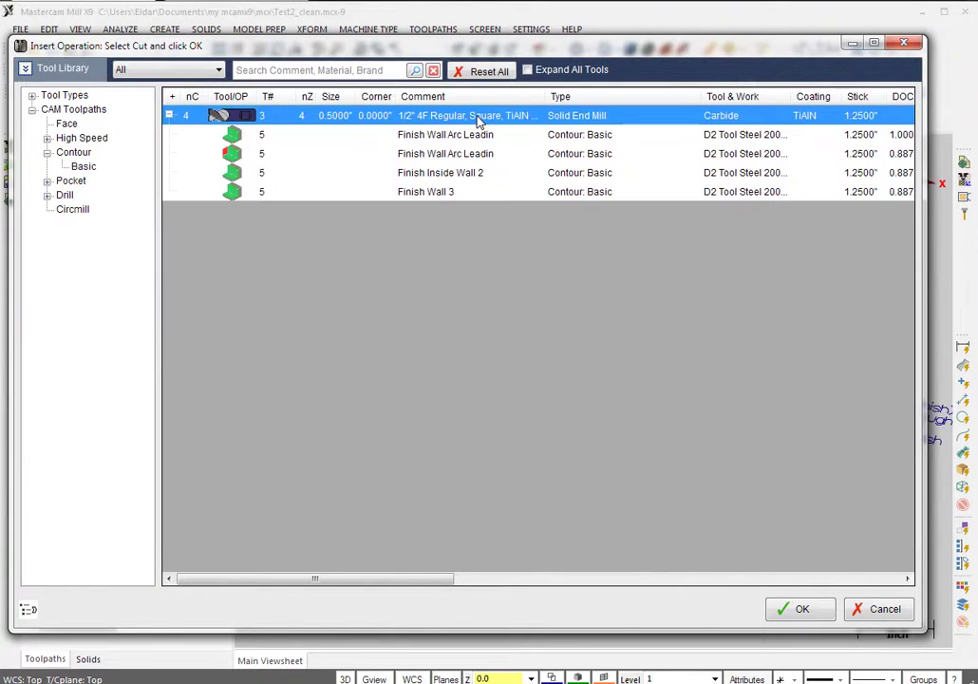
click(418, 192)
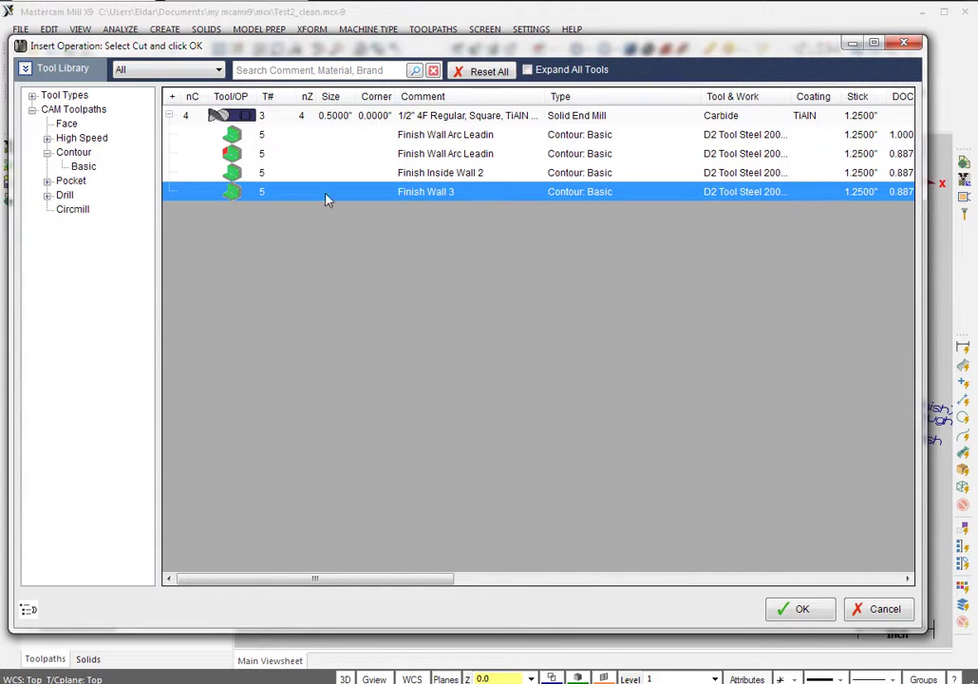
Insert Finish Wall 3 as a contour operation chained along the part's outer top edge.
double_click(466, 193)
click(520, 432)
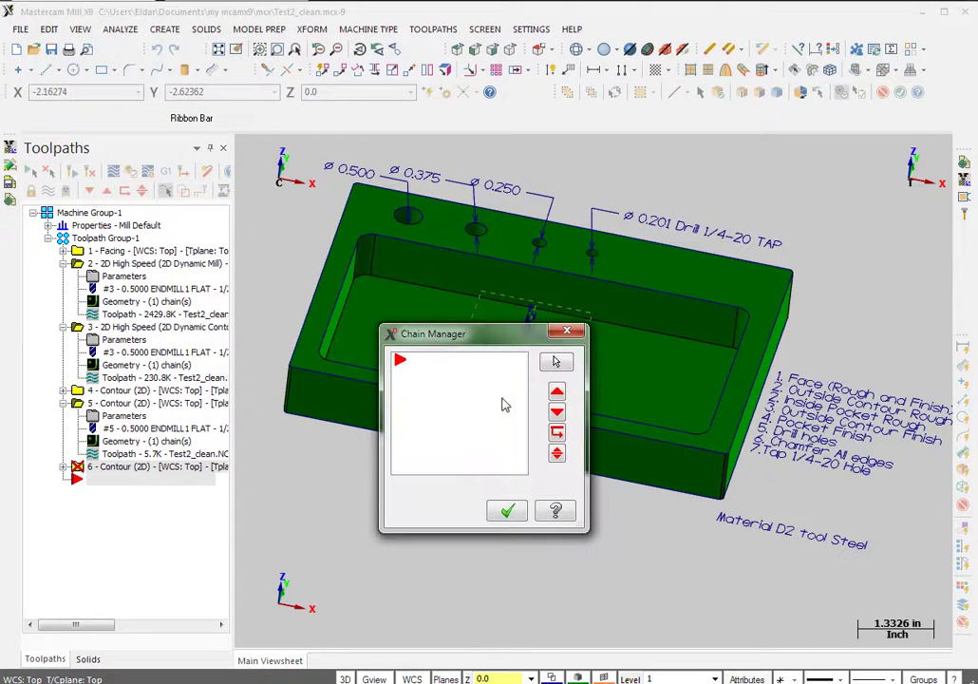
right_click(499, 397)
click(534, 406)
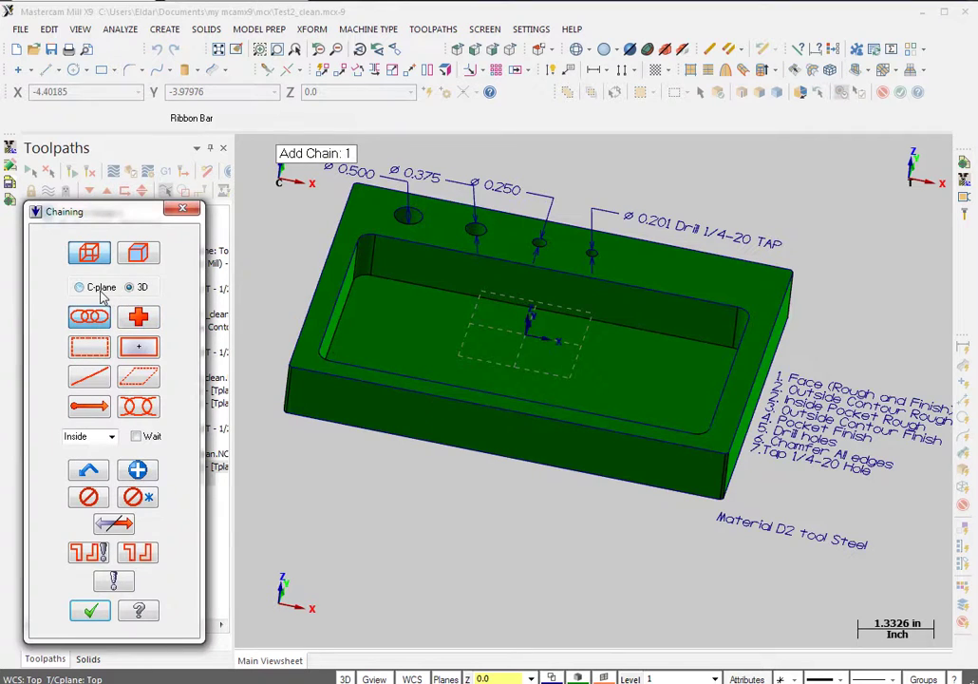
click(79, 287)
click(589, 432)
click(90, 610)
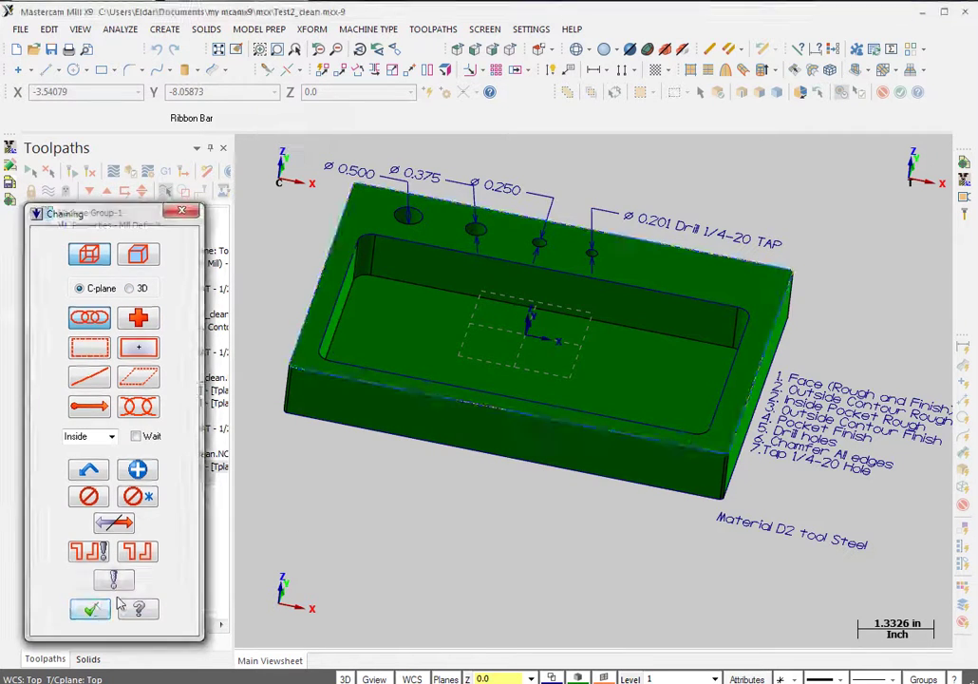
click(506, 508)
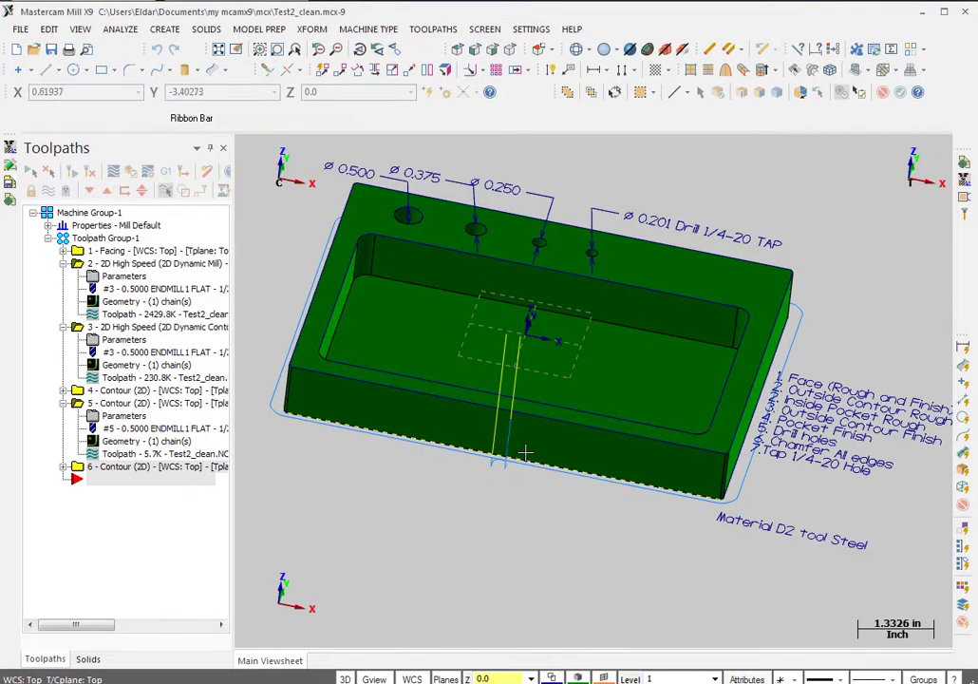
mouse_move(524, 452)
middle_down()
mouse_move(506, 491)
mouse_move(516, 447)
middle_up()
middle_drag(282, 422, 322, 445)
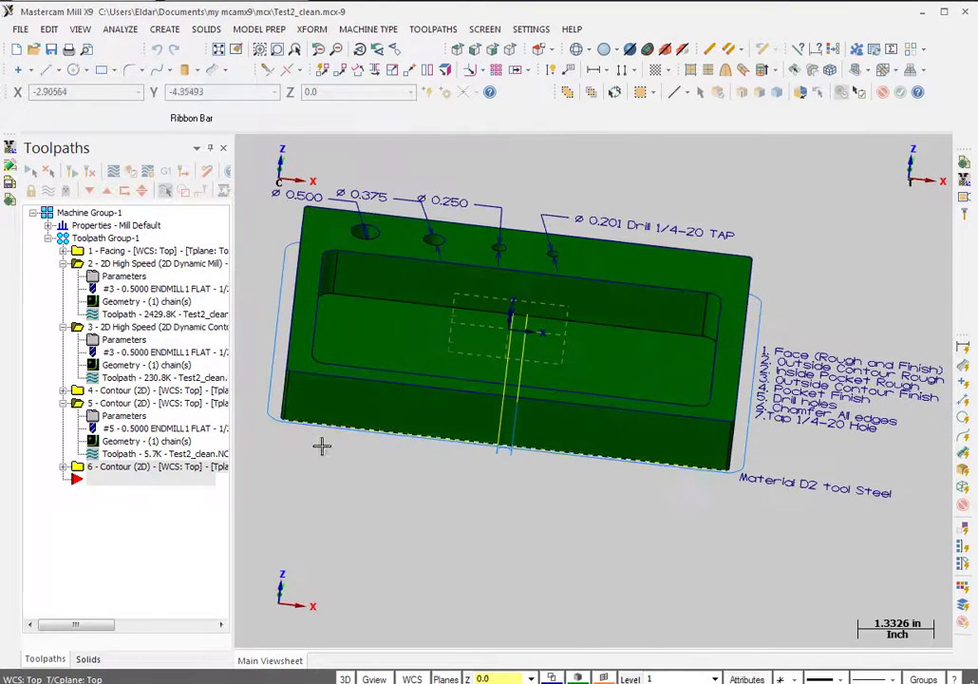
Enable rapid retract for operation 6 and accept its parameters.
click(63, 466)
click(100, 481)
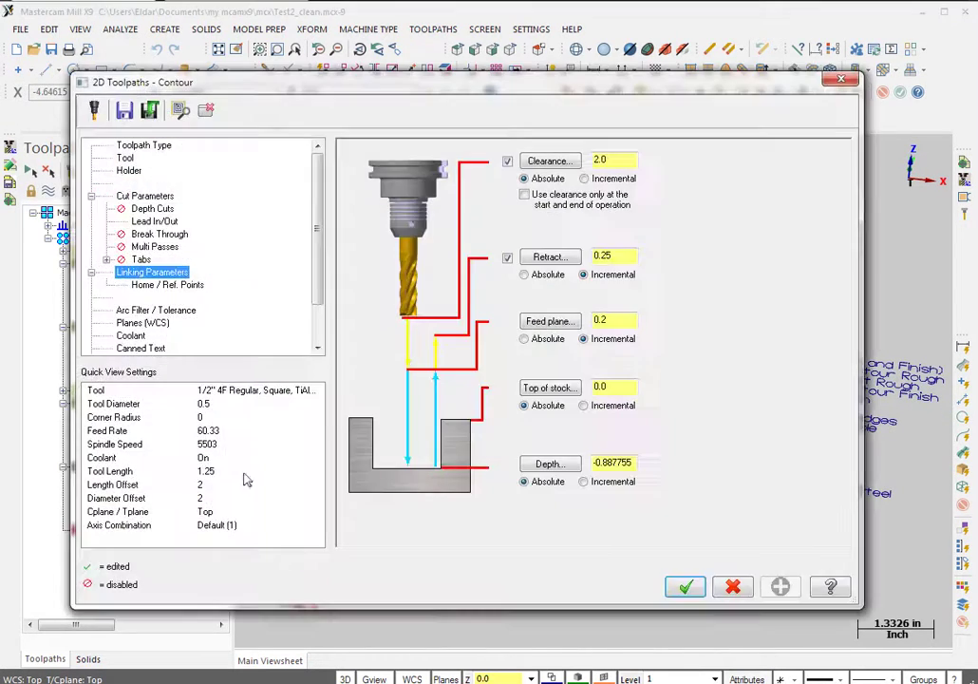
click(122, 158)
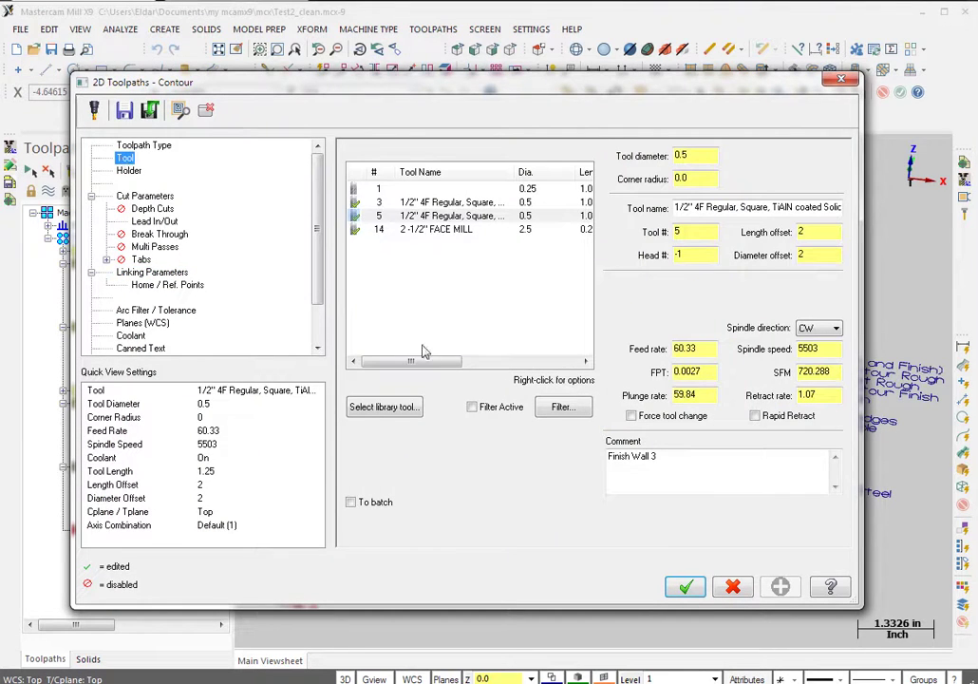
click(776, 419)
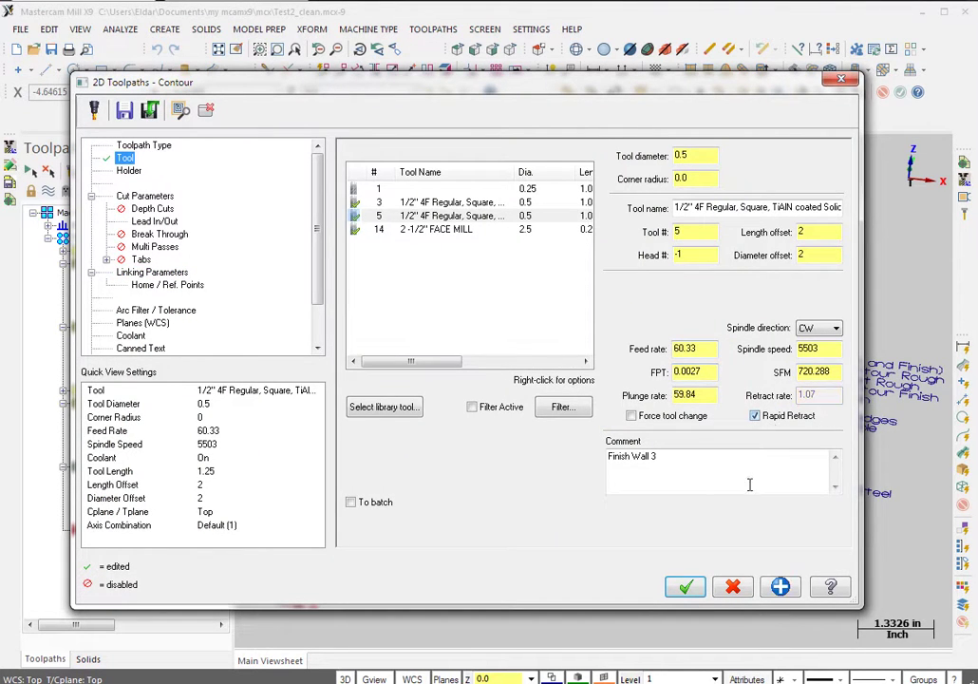
click(685, 587)
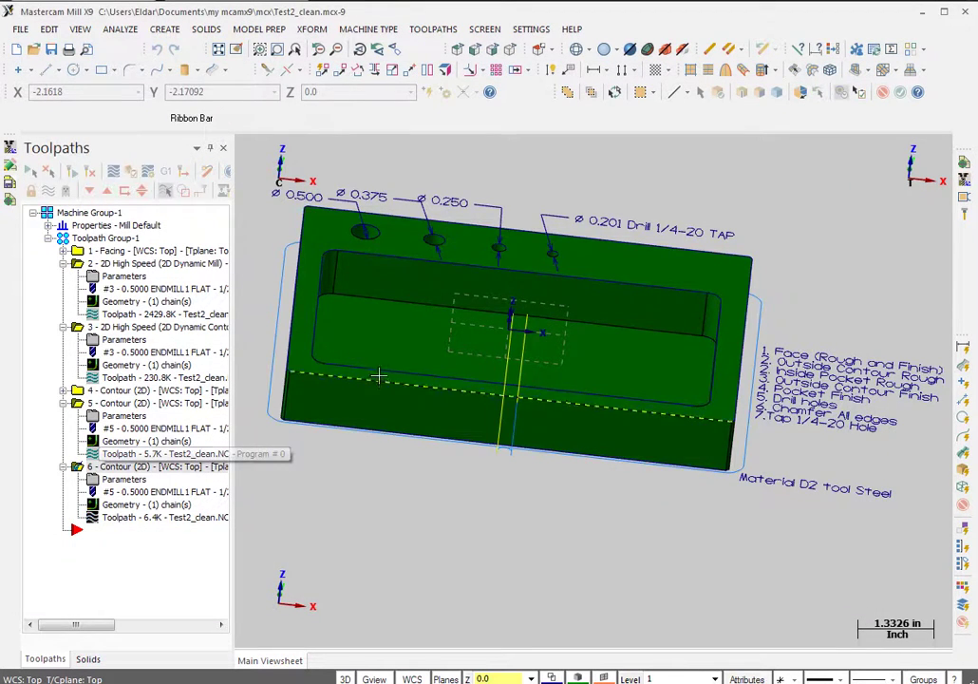
middle_drag(266, 418, 271, 503)
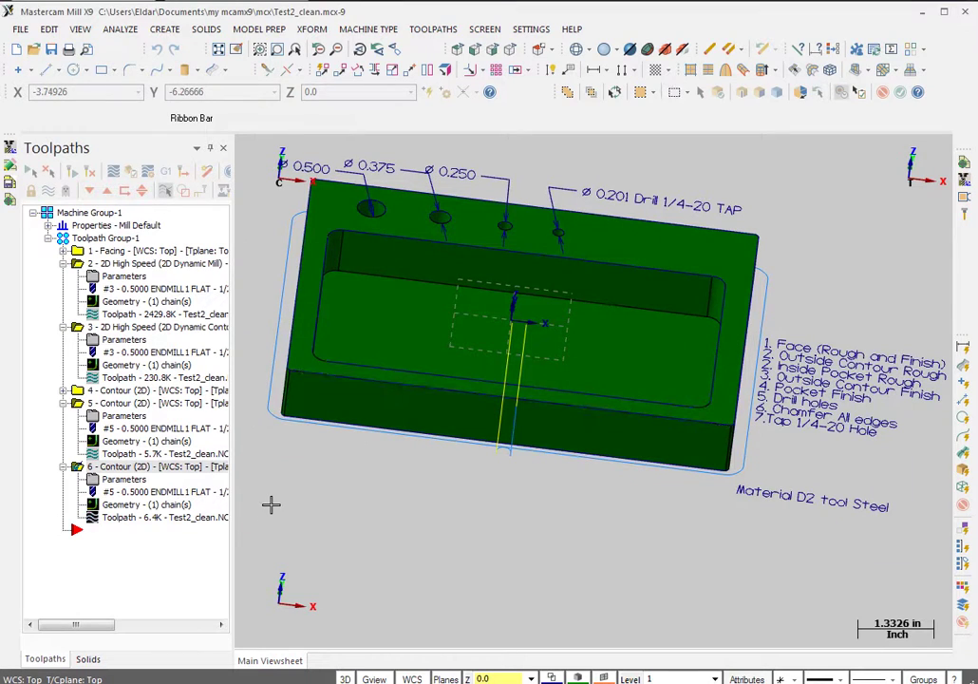